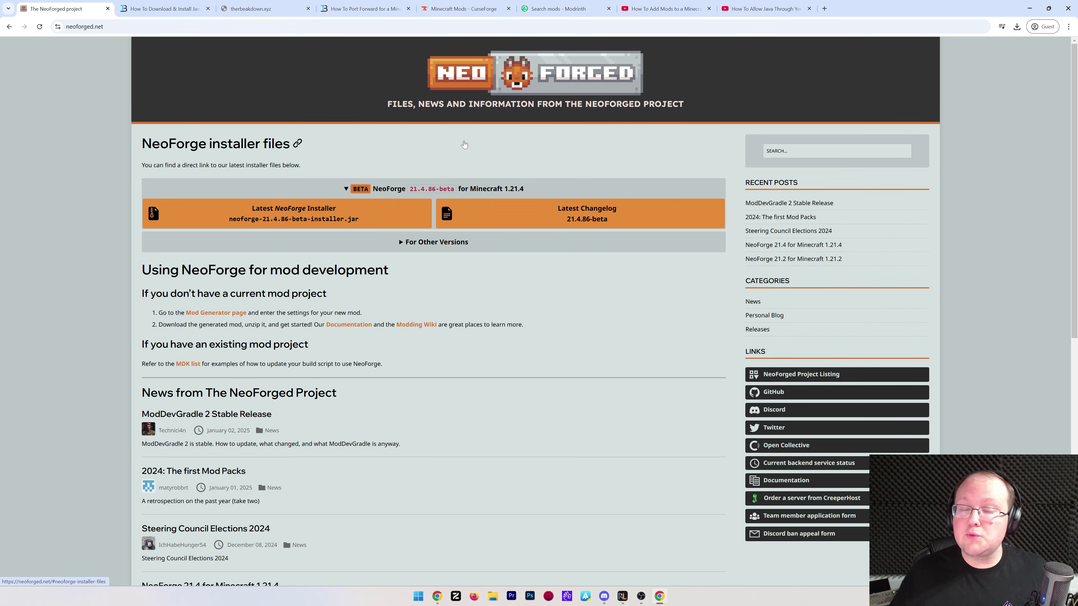
Download the latest NeoForge 21.4.86-beta installer for Minecraft 1.21.4 and save the JAR file to Downloads
left_click_drag(298, 143, 167, 151)
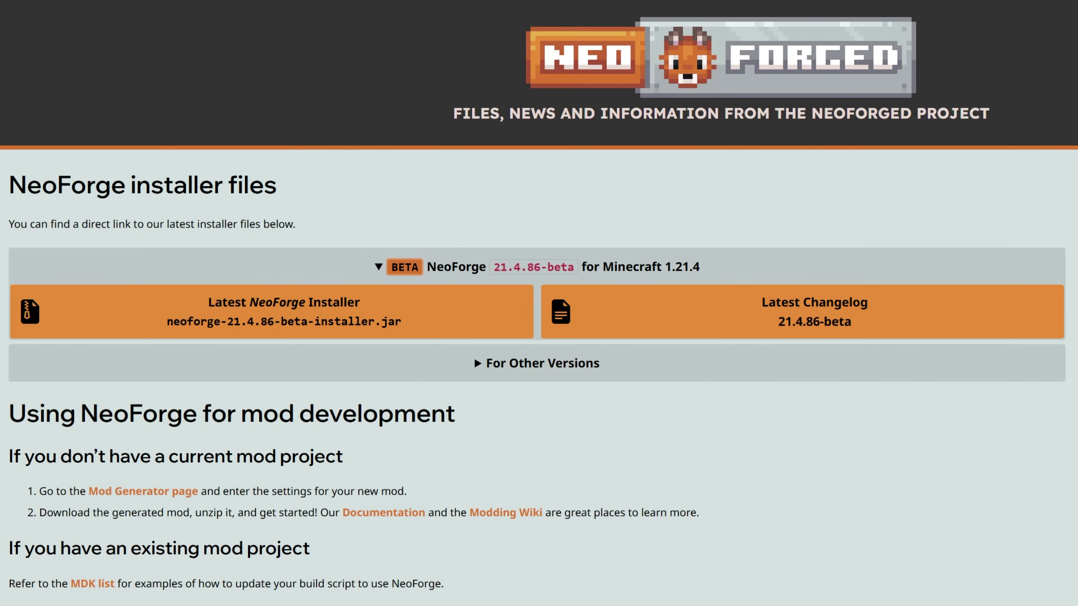
scroll(125, 132, "down", 2)
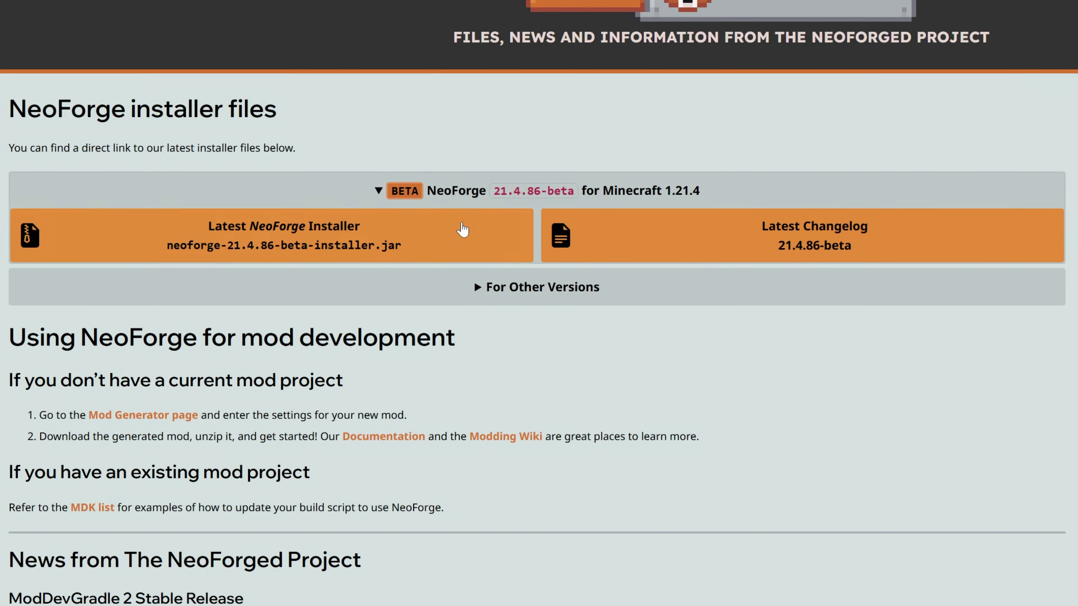
left_click(274, 247)
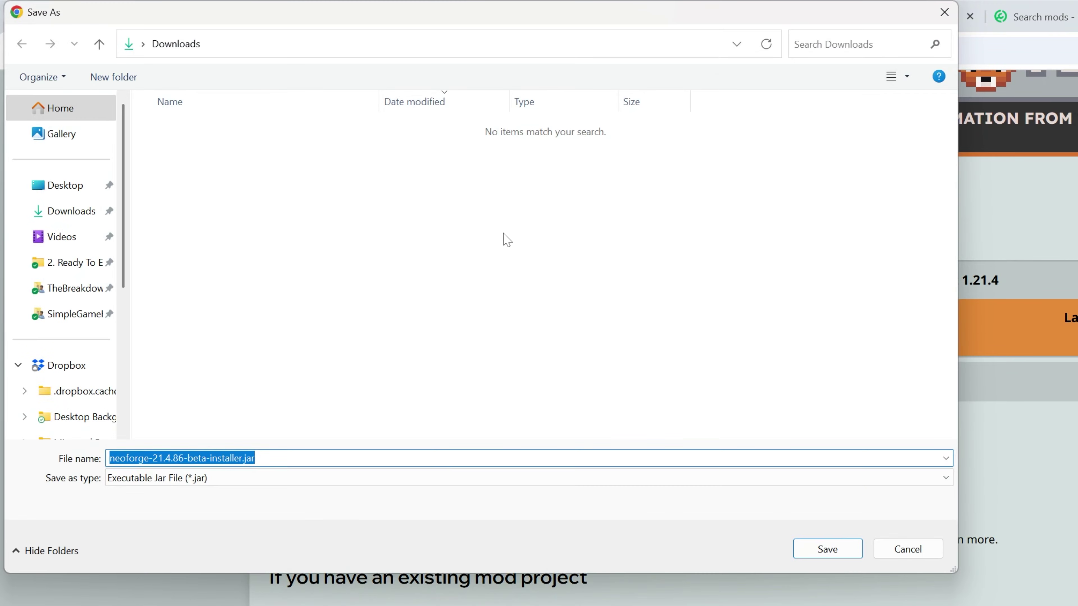
left_click(855, 556)
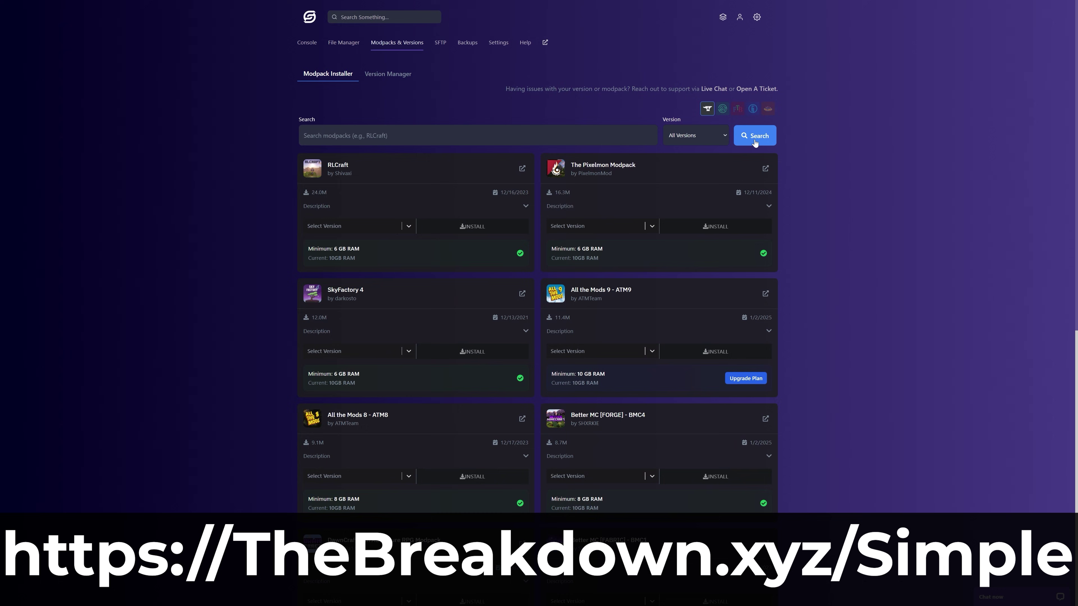
Filter the modpack installer list to Minecraft version 1.20.1
left_click(717, 136)
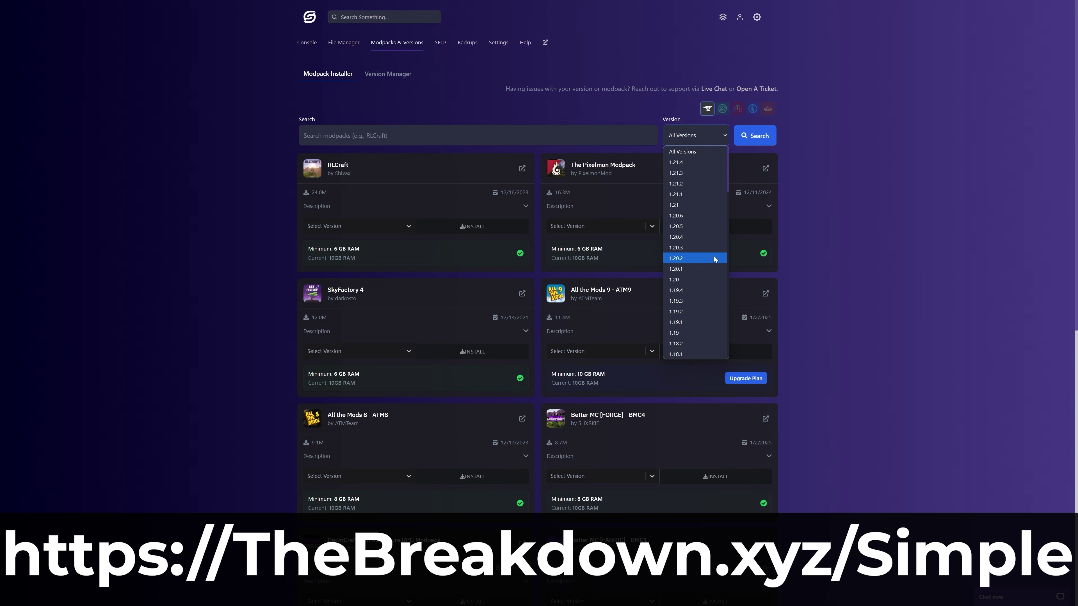
left_click(694, 272)
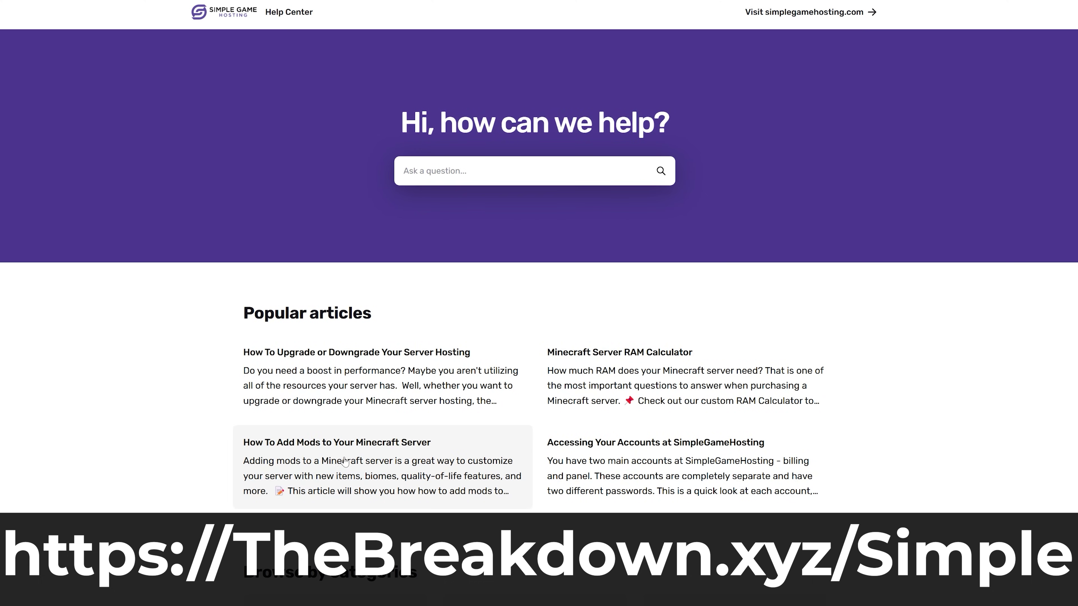
Open the help article "How To Add Mods to Your Minecraft Server" and skim through its instructions
left_click(297, 441)
scroll(294, 243, "down", 15)
scroll(295, 245, "down", 20)
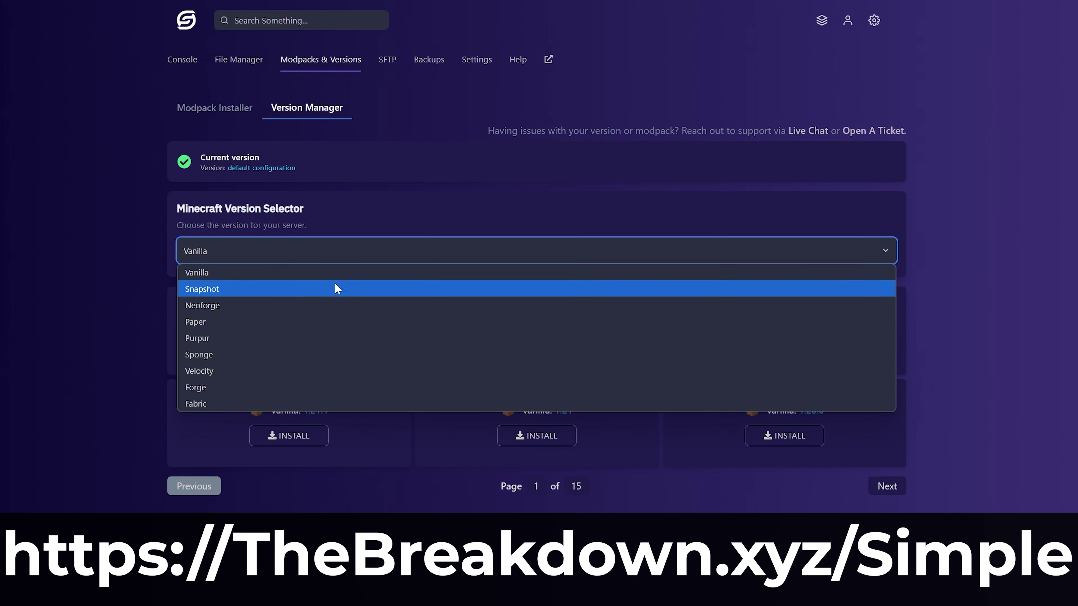
Choose Forge as the server type in the Minecraft version selector
left_click(337, 386)
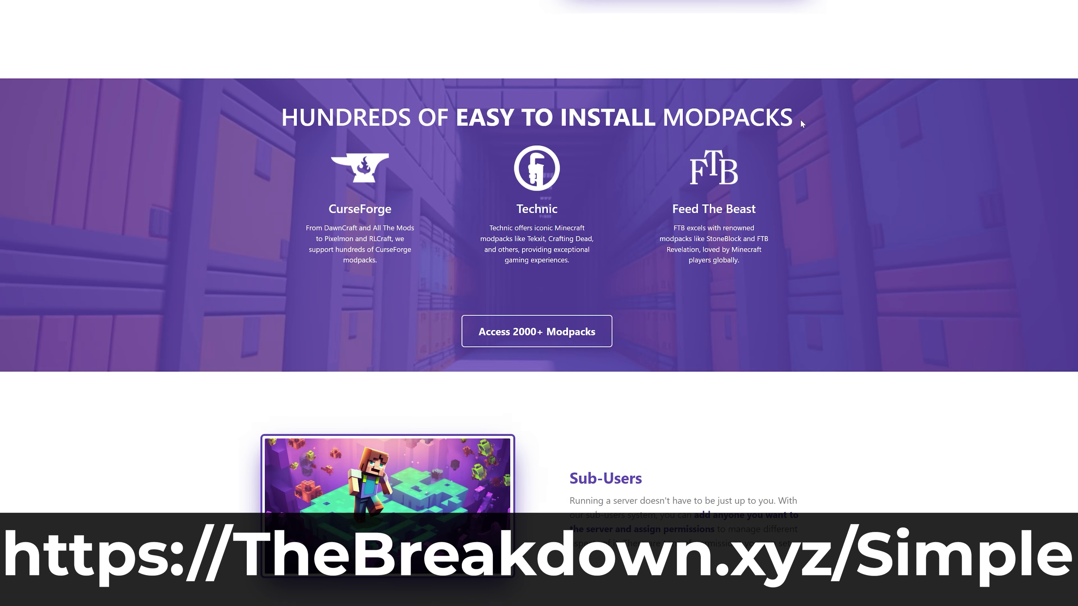
left_click_drag(281, 113, 801, 113)
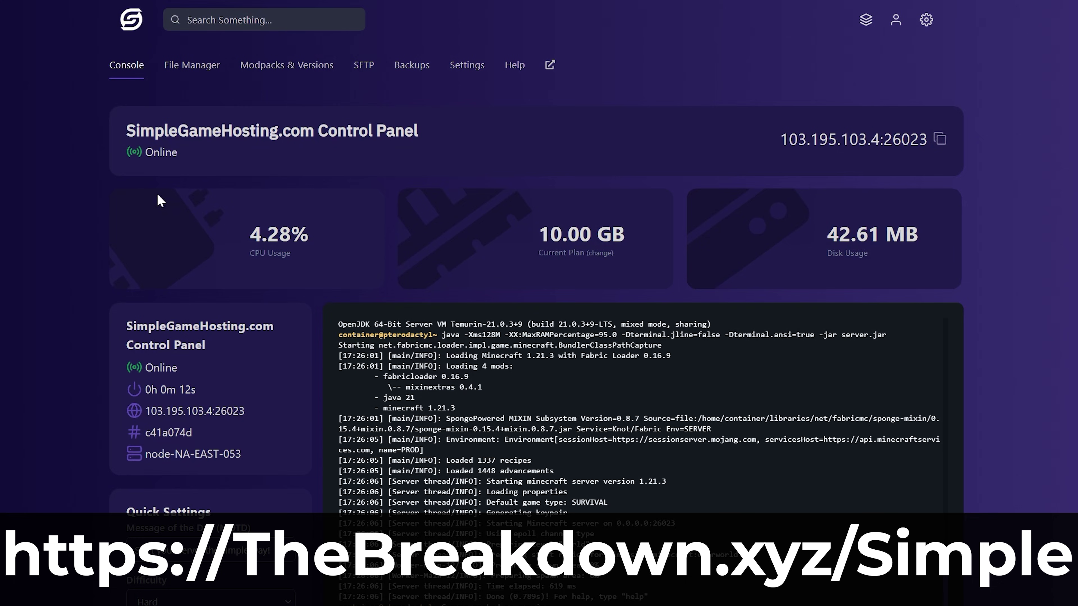
left_click_drag(127, 130, 411, 149)
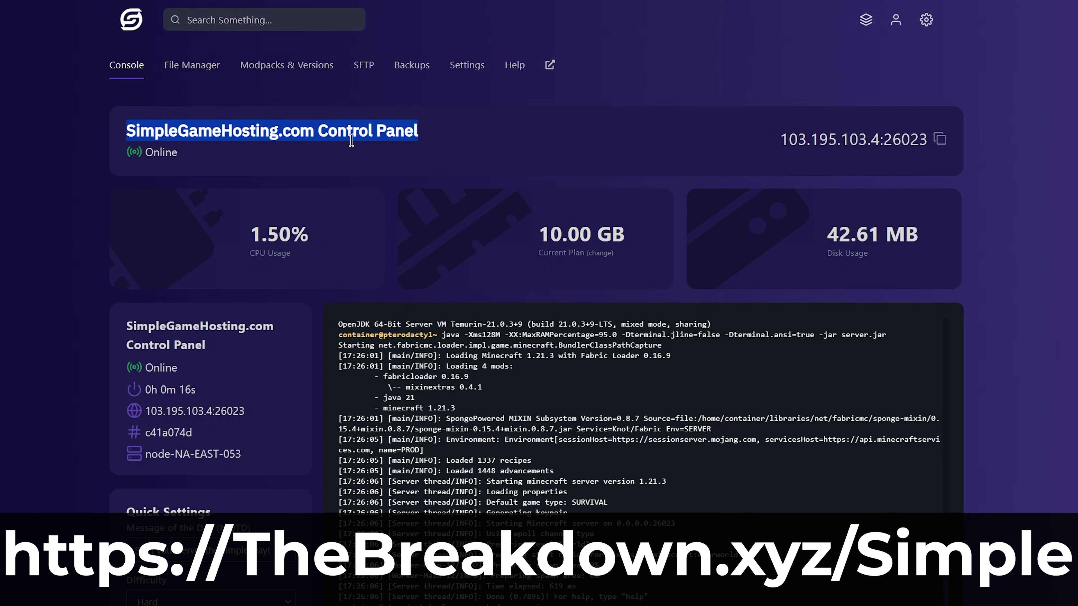
left_click(436, 160)
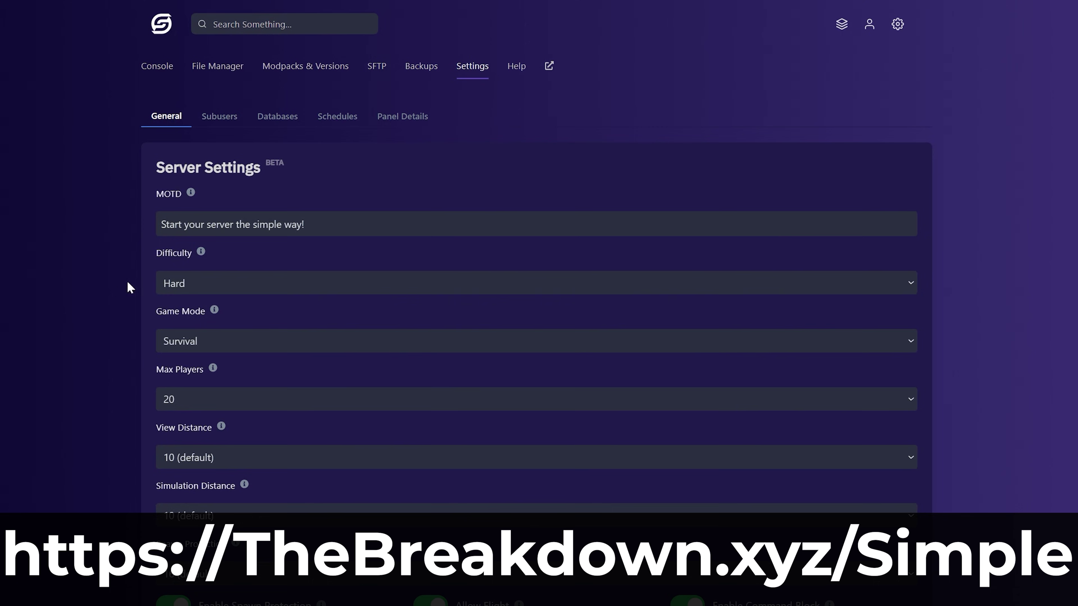
Set the server difficulty to Normal and switch the command block option in the general server settings
left_click(170, 282)
left_click(215, 342)
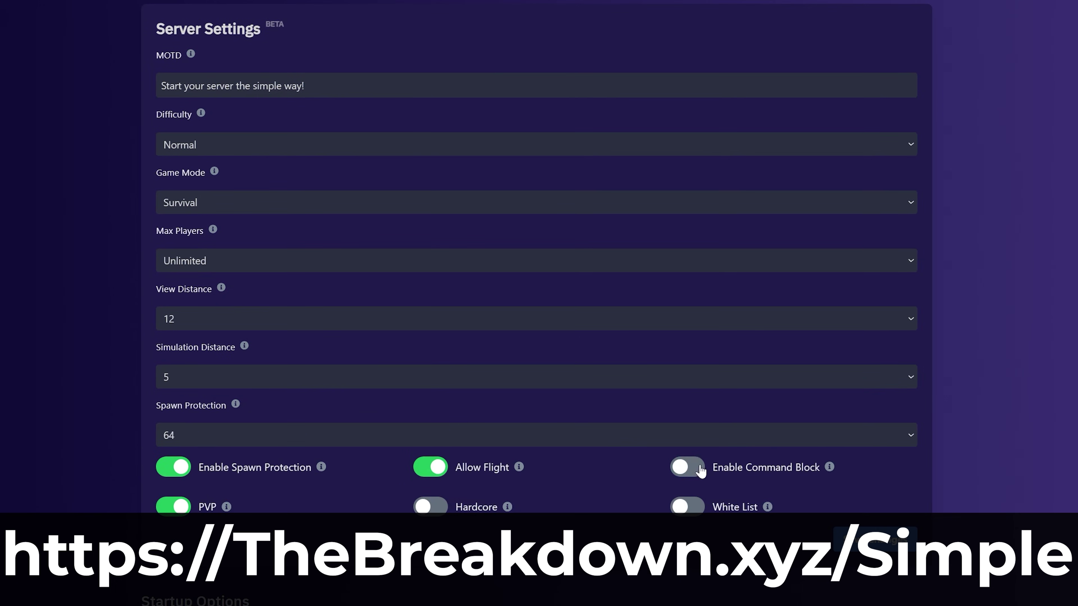
left_click(699, 470)
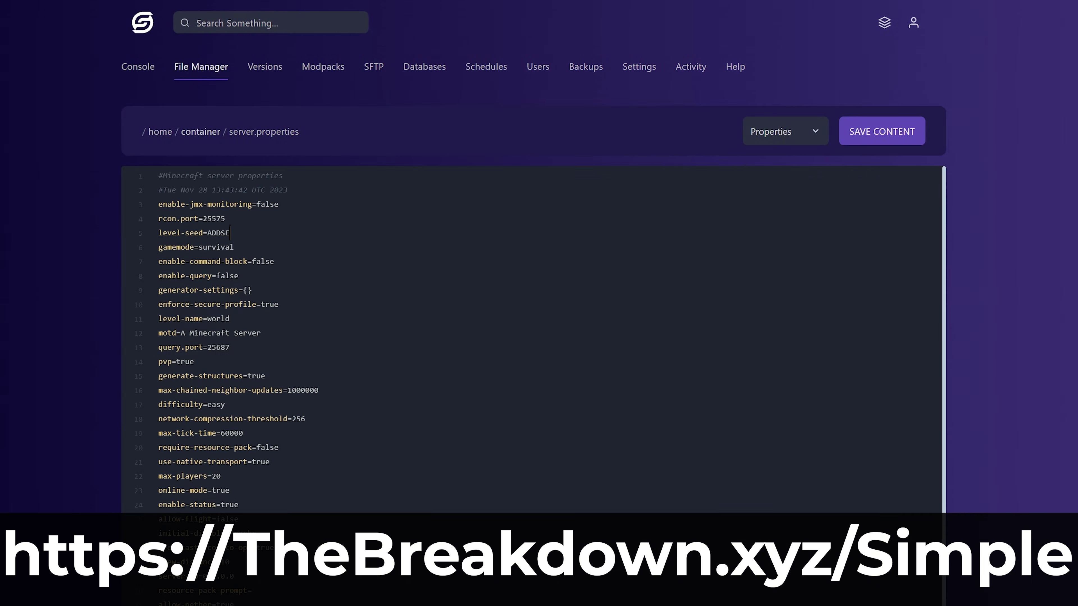
Complete the level-seed value in server.properties as ADDSEEDHERE
type("EDHERE")
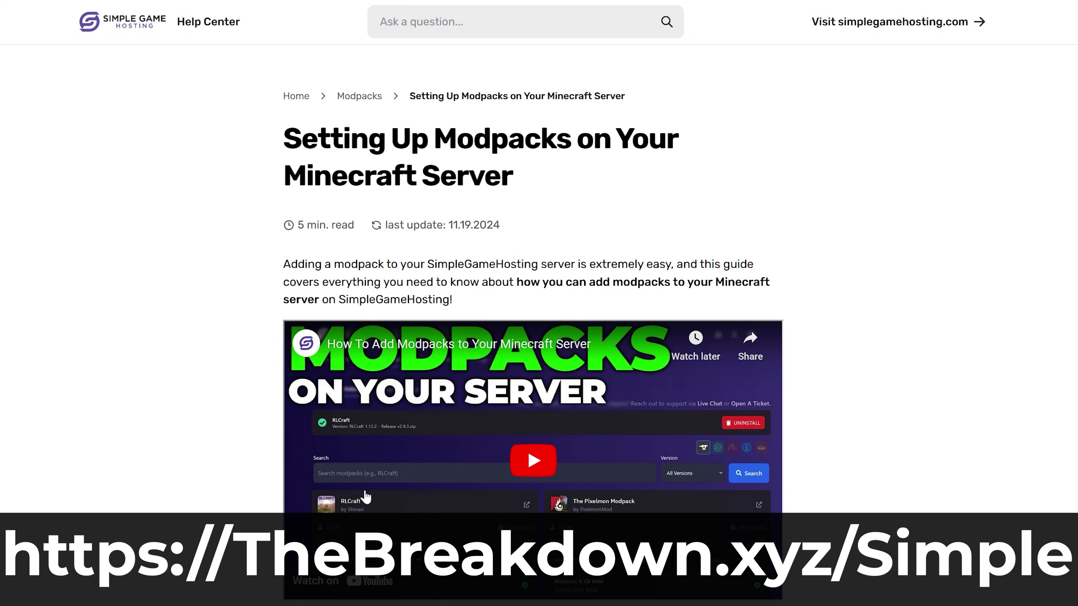
Skim the help article on setting up modpacks on a Minecraft server
scroll(846, 390, "down", 3)
scroll(839, 365, "down", 10)
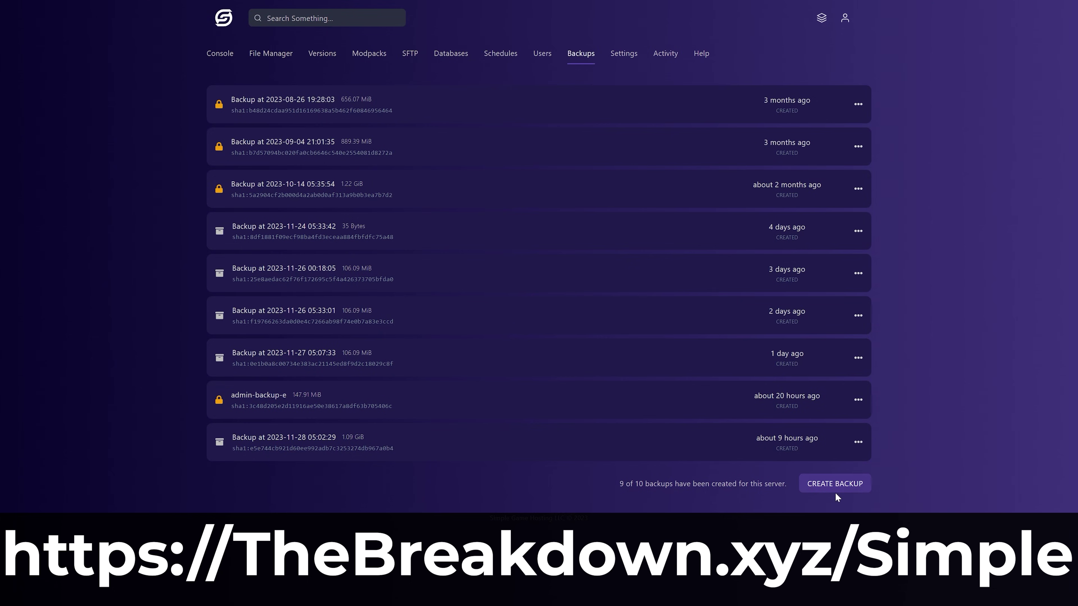
Create a new backup of the server with the default backup options
left_click(832, 486)
left_click(746, 413)
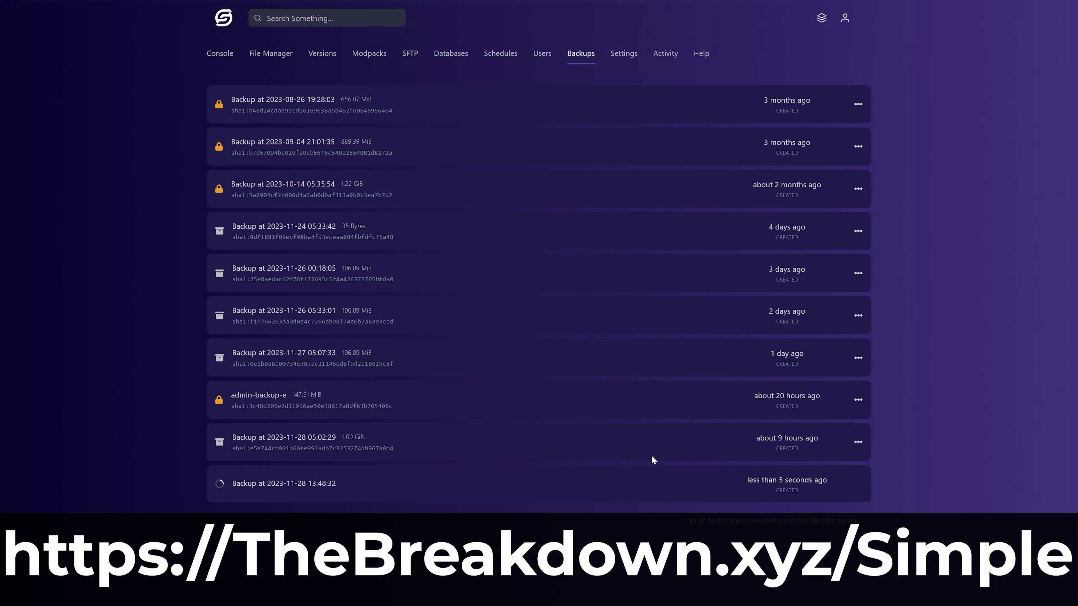
left_click_drag(338, 484, 192, 479)
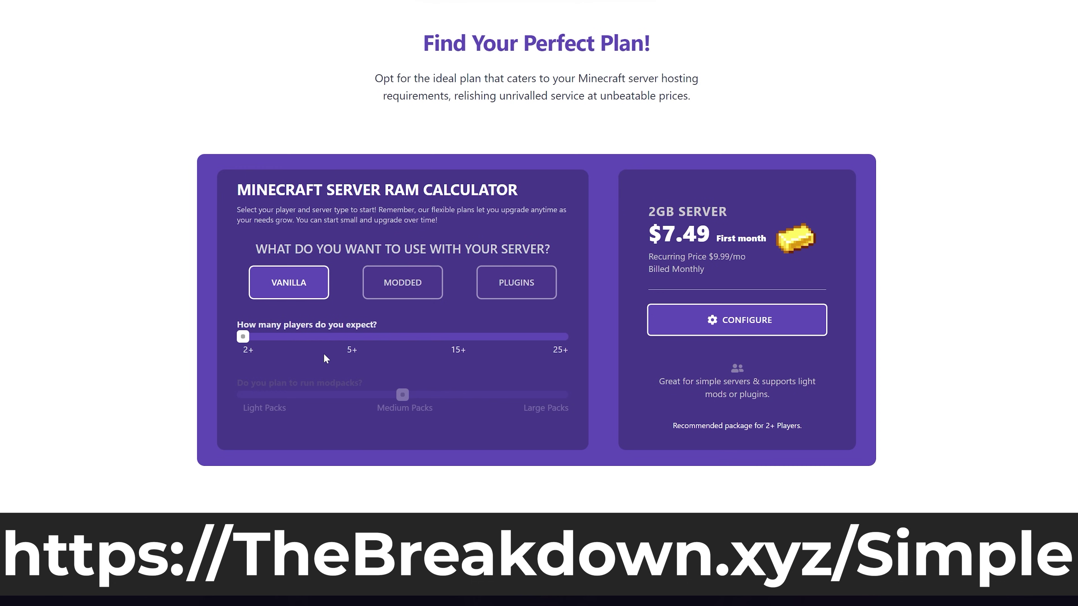
Raise the expected number of players above 15+ in the Minecraft server RAM calculator
left_click_drag(243, 337, 491, 339)
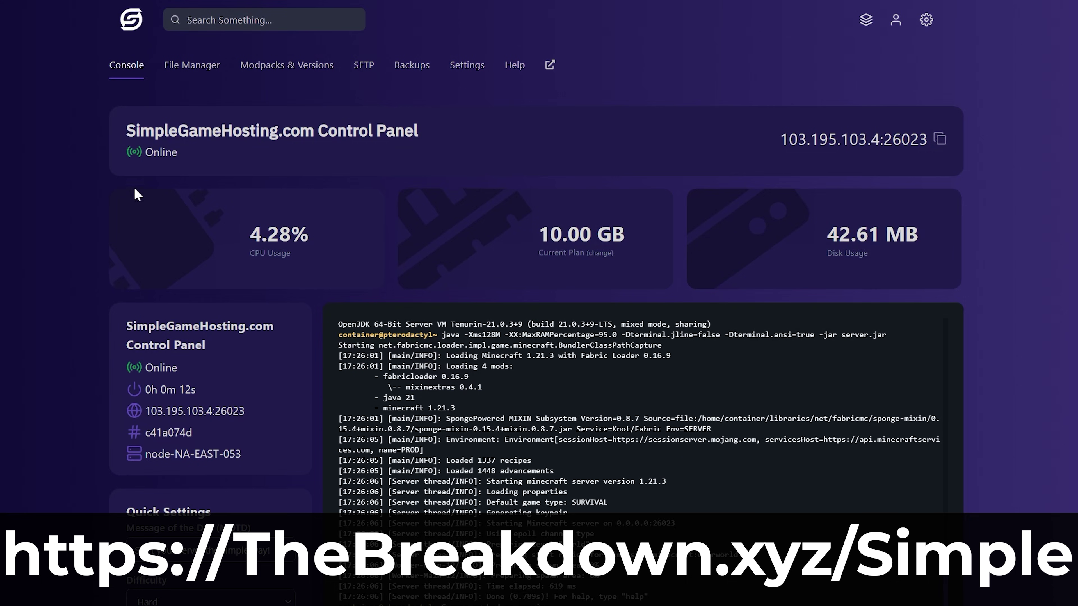
left_click_drag(127, 130, 420, 134)
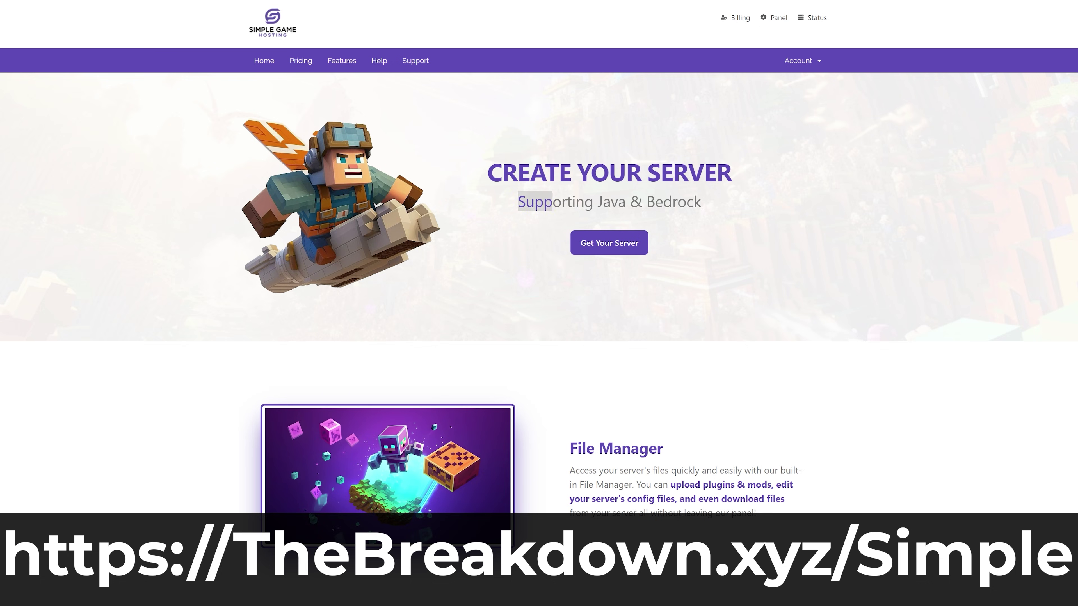
left_click_drag(552, 202, 701, 202)
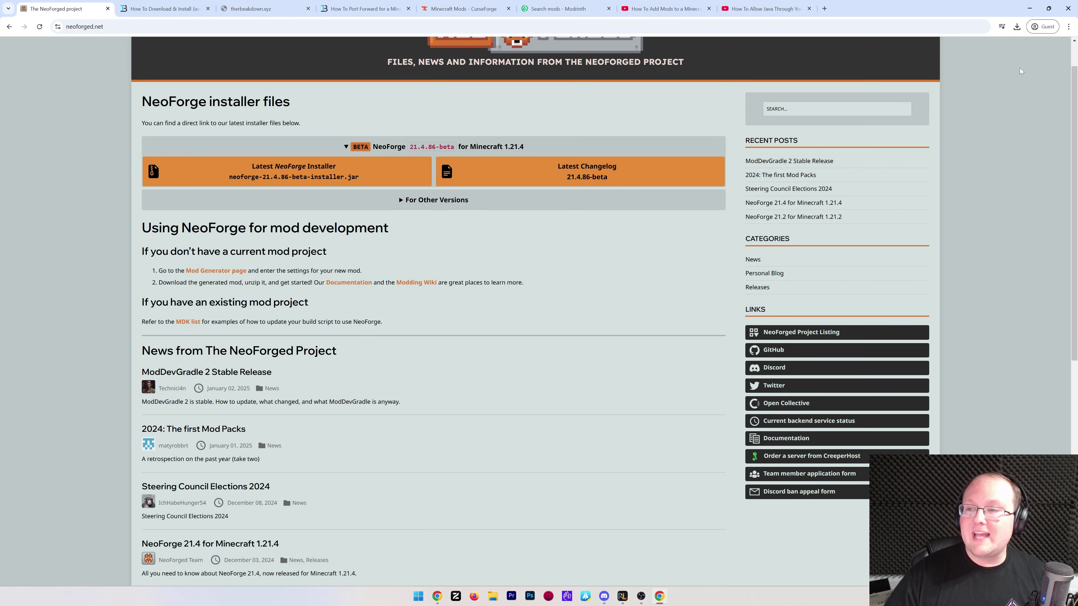
Switch to the desktop and create a new folder there named "Modded Minecraft Server 2025"
left_click(1017, 27)
left_click(1010, 45)
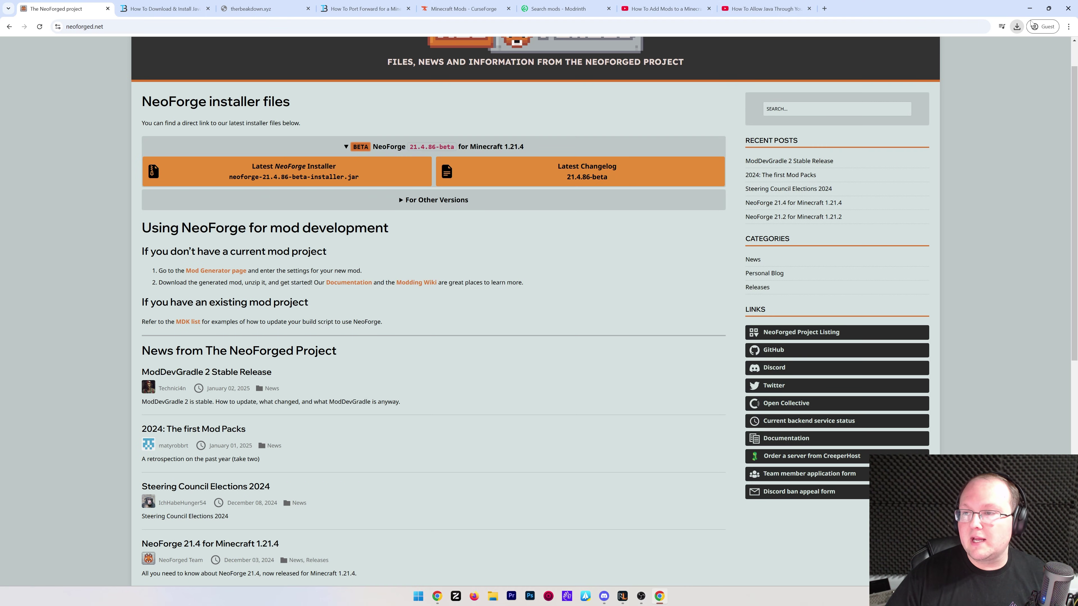
key("super+d")
right_click(411, 90)
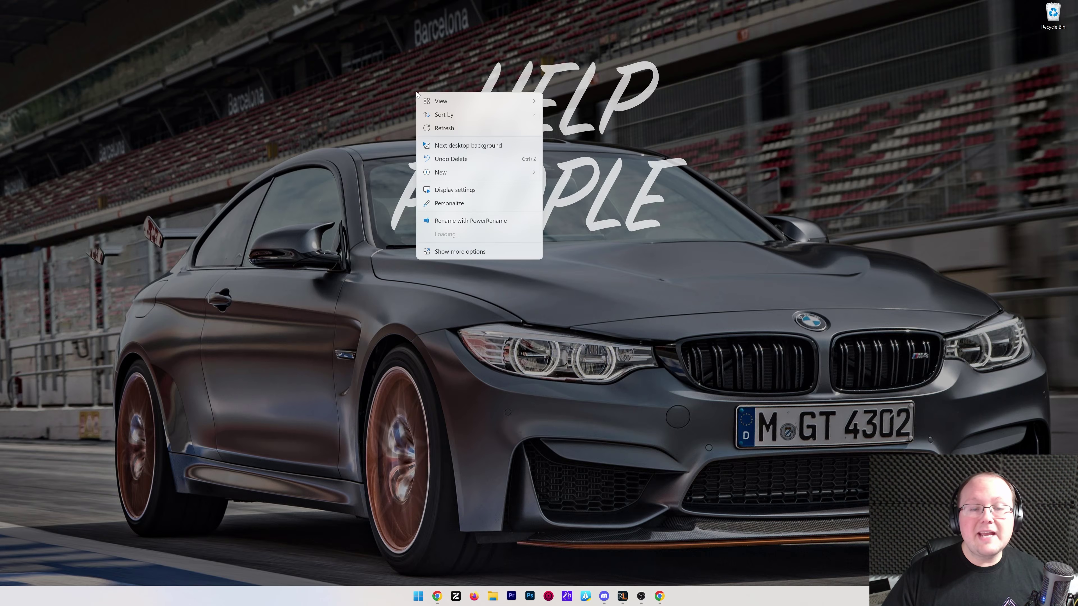
mouse_move(467, 172)
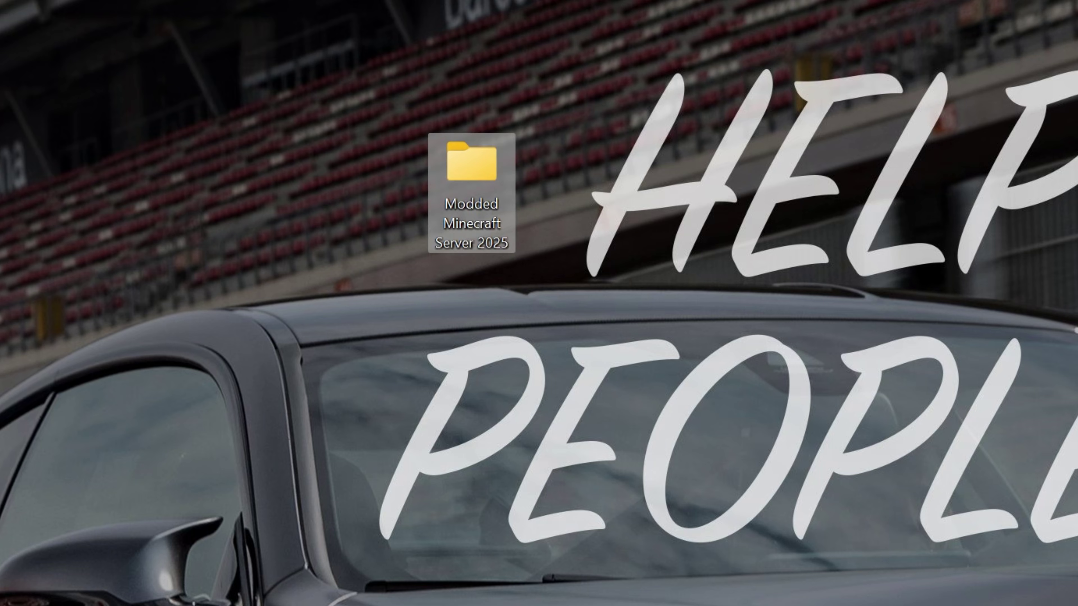
Move the downloaded NeoForge installer JAR from the Downloads folder onto the desktop in File Explorer
key("super+e")
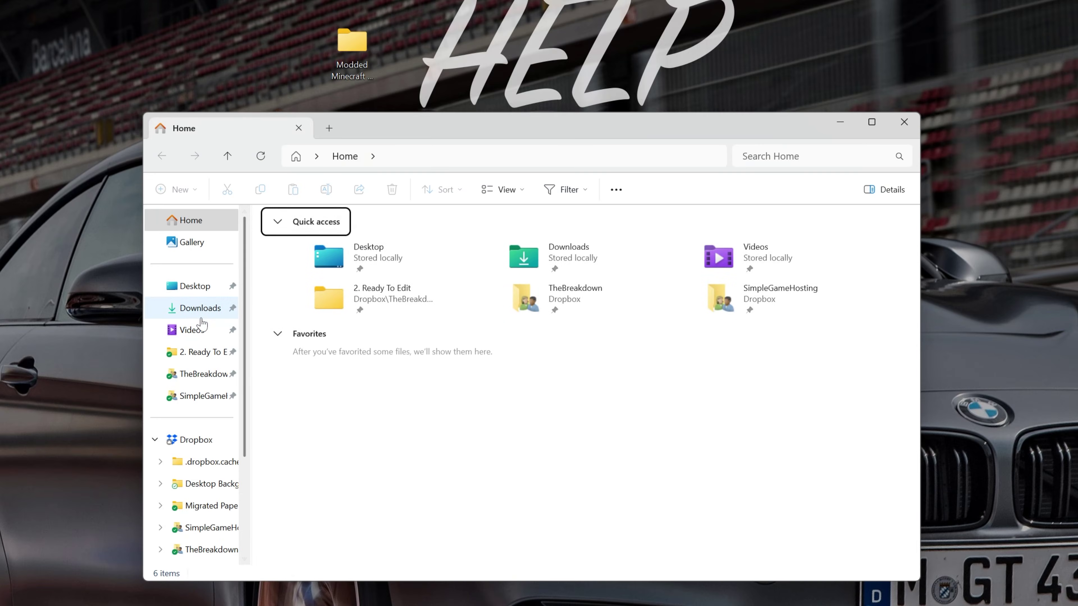
left_click(201, 314)
left_click_drag(329, 256, 199, 0)
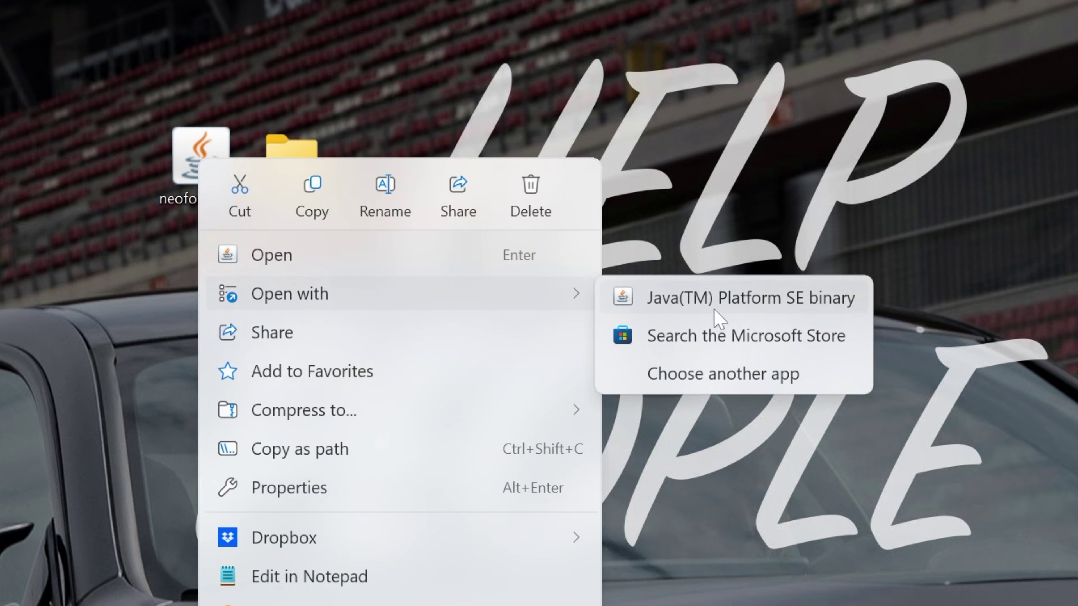
Try to open the NeoForge installer JAR with Java(TM) Platform SE binary
left_click(775, 315)
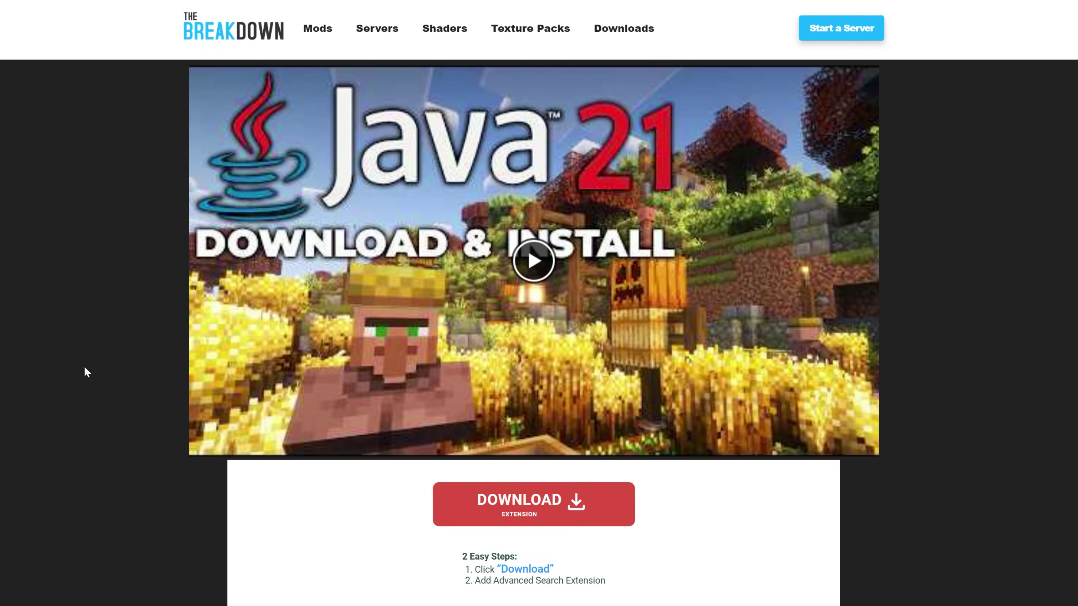
Look through the articles on downloading Java 21 for Minecraft and on repairing .jar files with Jarfix
scroll(84, 378, "down", 10)
scroll(313, 381, "up", 1)
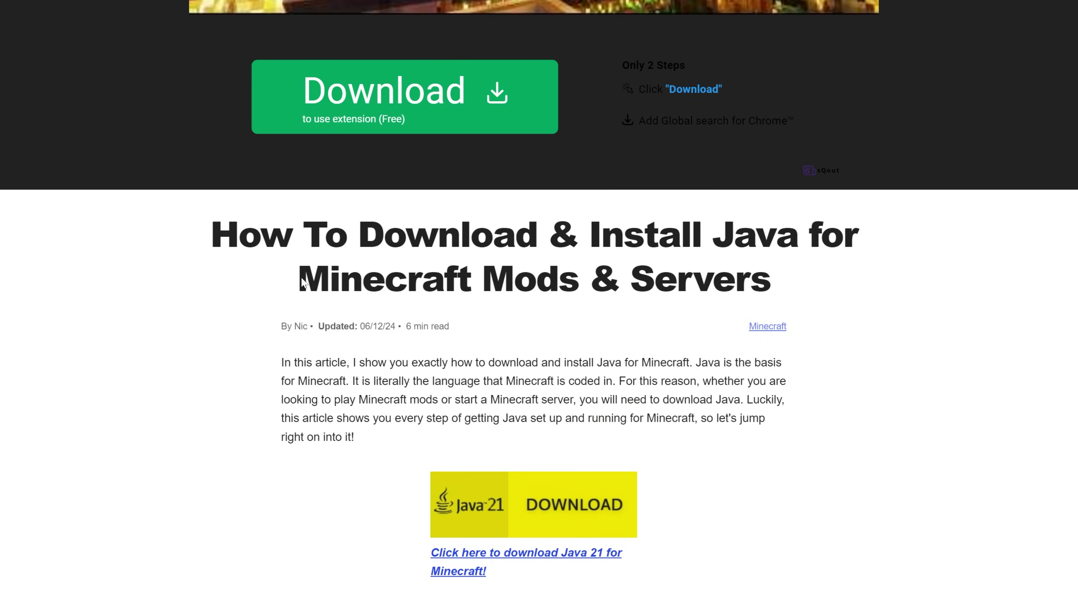
left_click_drag(299, 276, 868, 333)
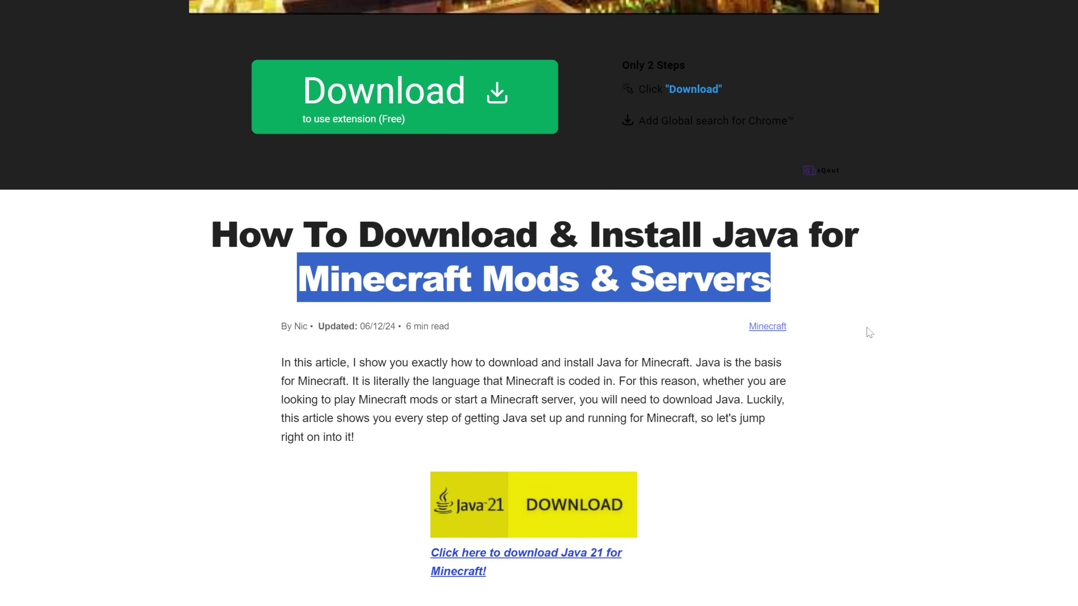
scroll(891, 310, "up", 10)
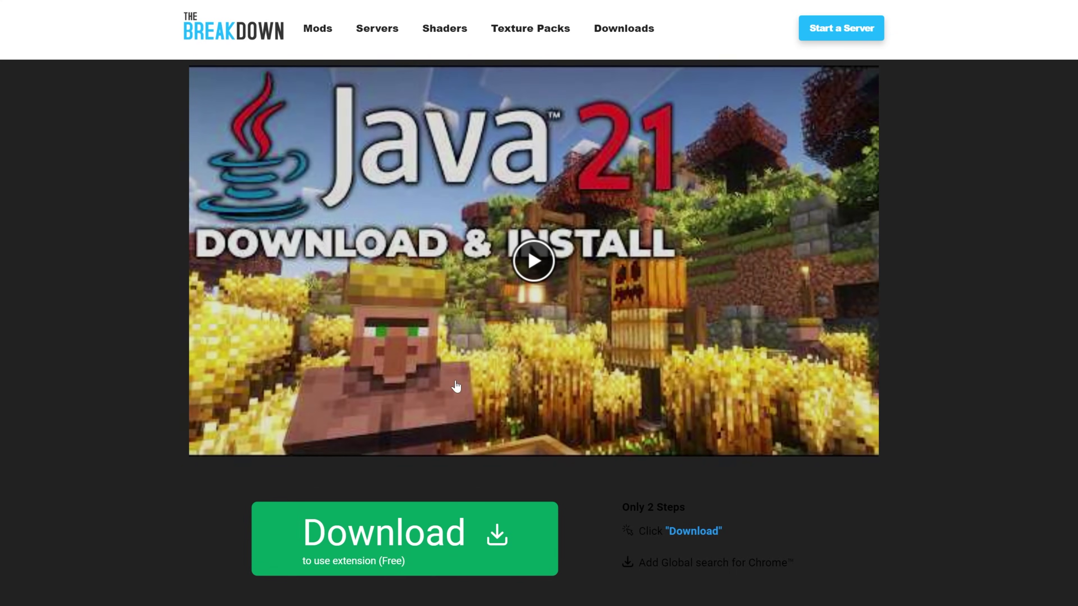
scroll(807, 361, "down", 8)
scroll(821, 405, "up", 5)
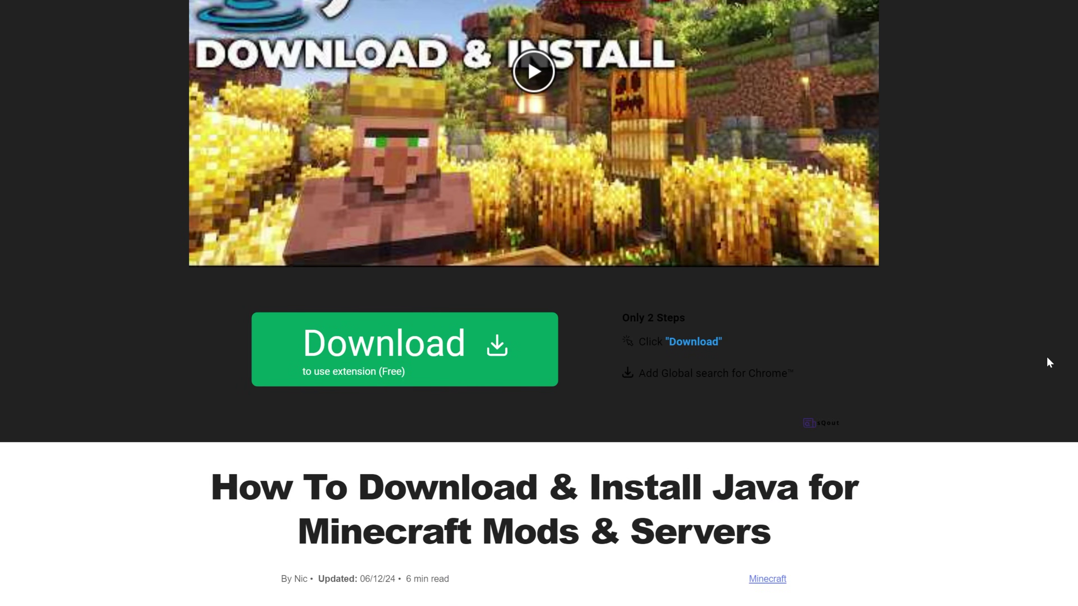
scroll(1046, 355, "up", 4)
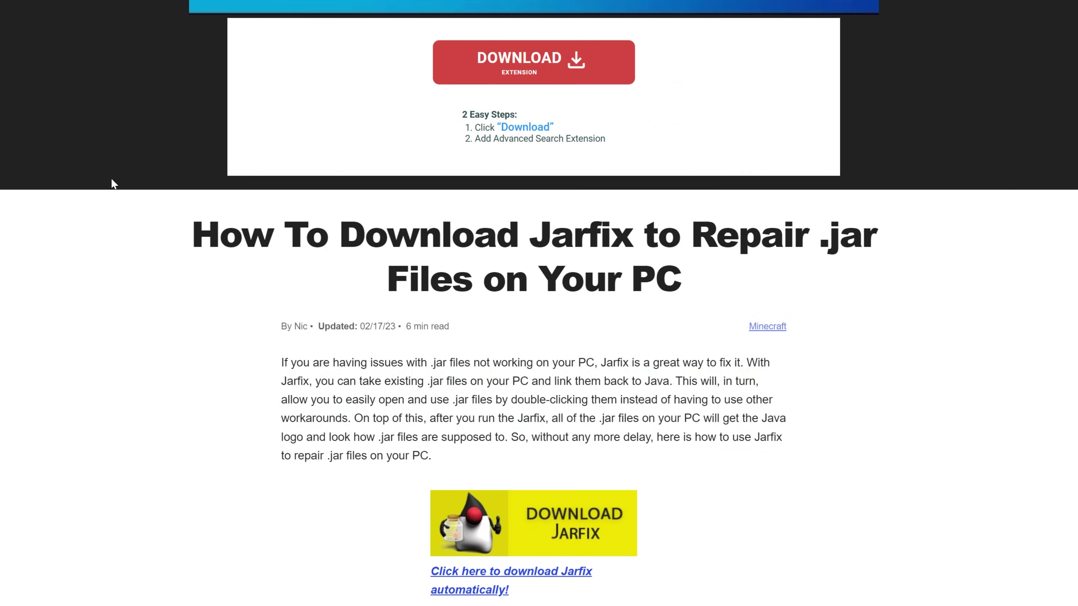
scroll(126, 208, "up", 9)
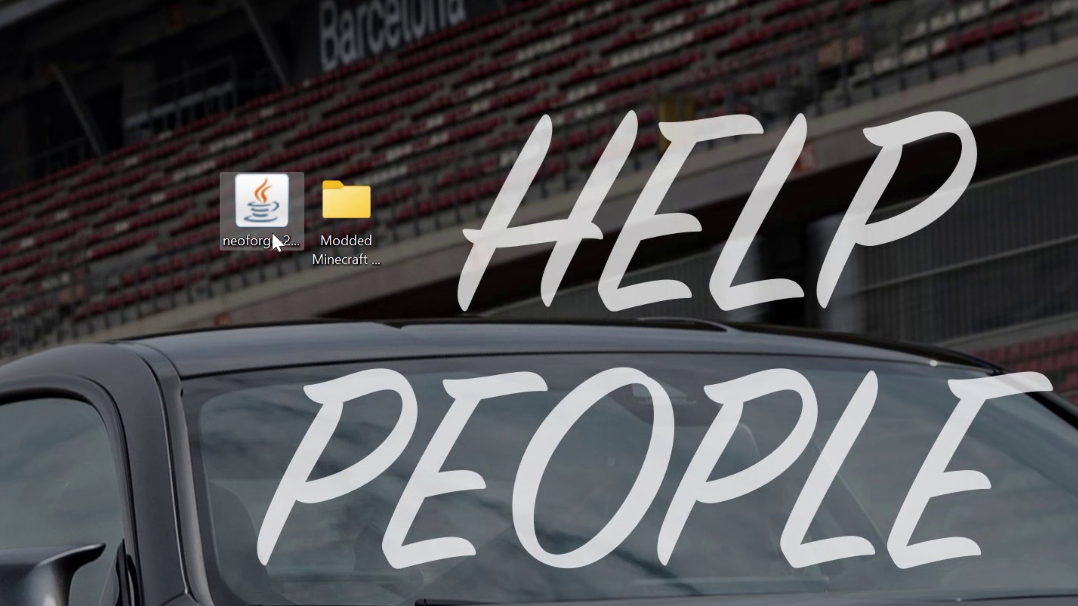
Launch the neoforge-21.4.86-beta-installer.jar file on the desktop using Java(TM) Platform SE binary
left_click(246, 219)
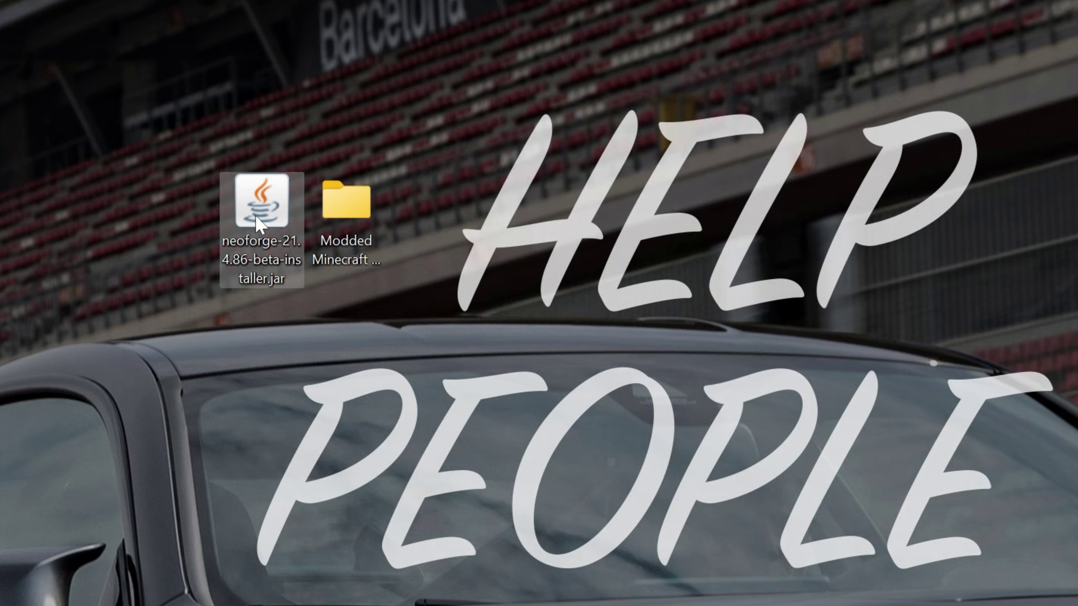
right_click(257, 223)
mouse_move(363, 355)
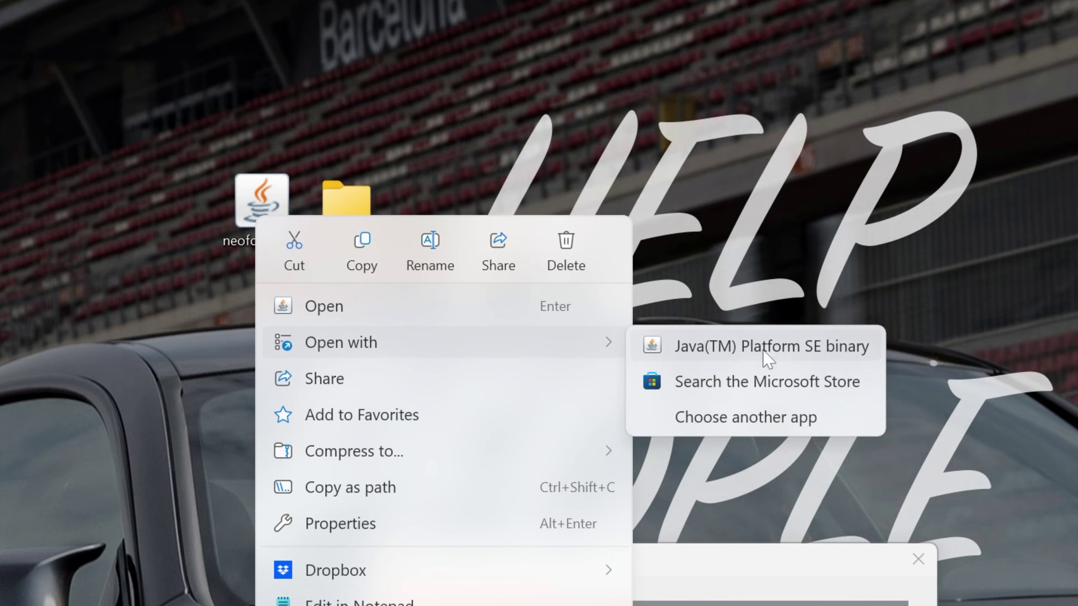
left_click(769, 352)
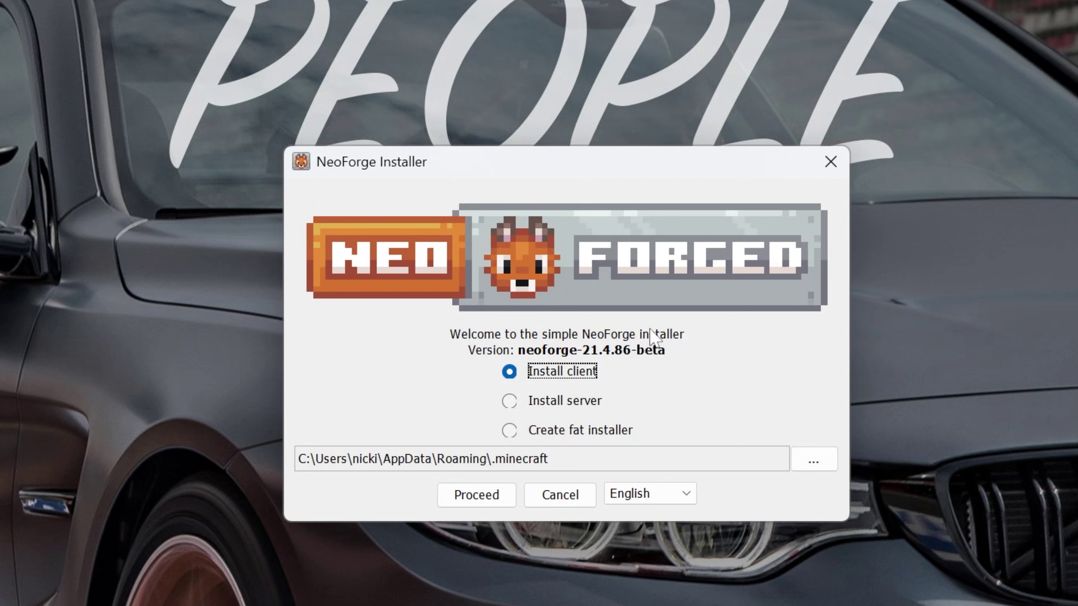
Install the NeoForge client in the default .minecraft folder and relaunch the desktop installer JAR using Java(TM) Platform SE binary
left_click(493, 494)
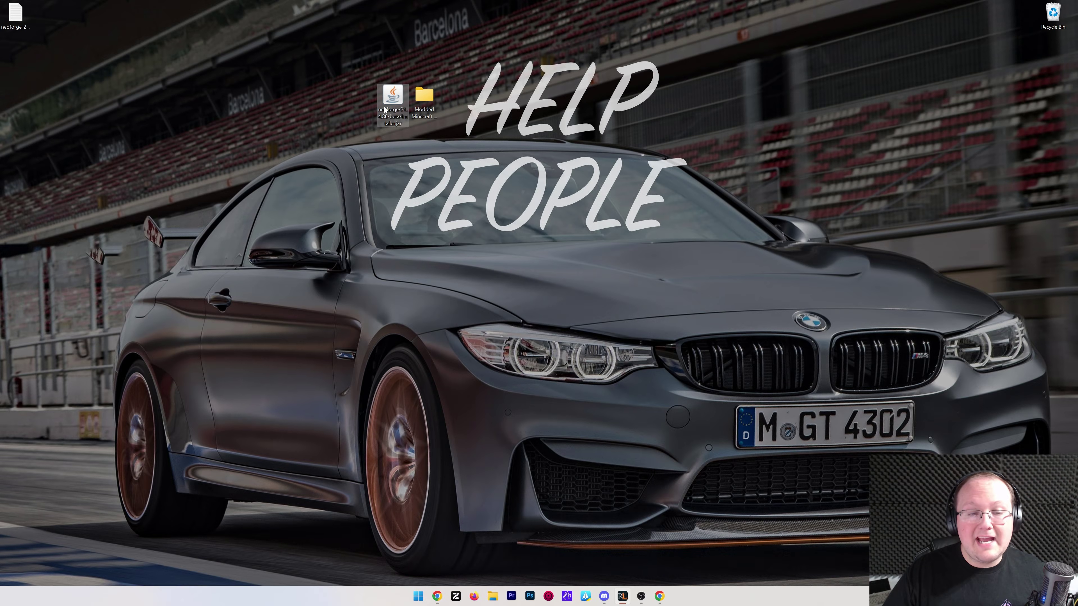
right_click(385, 109)
mouse_move(501, 154)
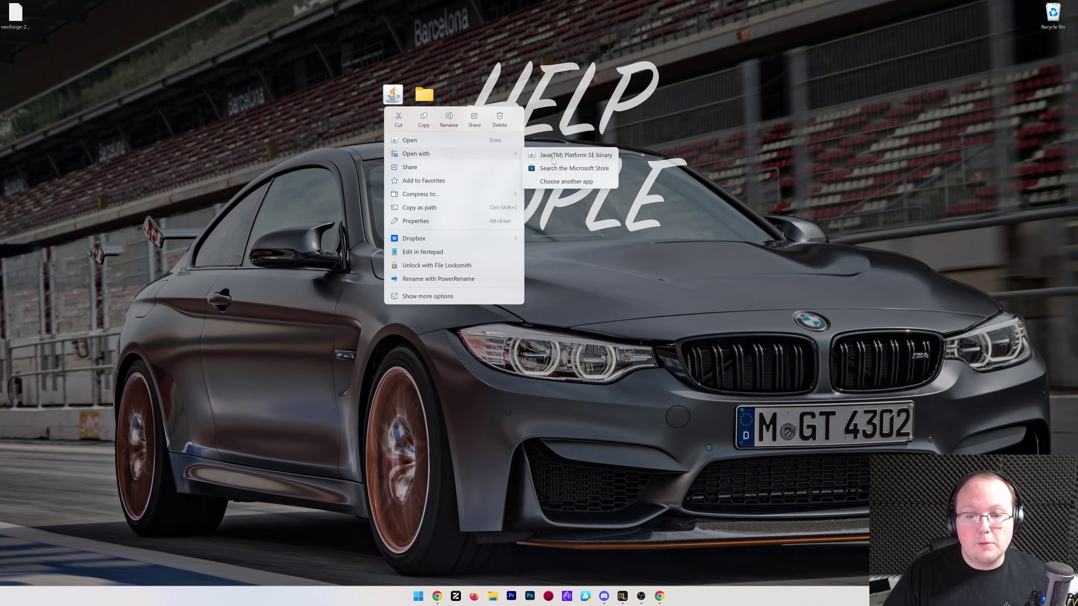
left_click(553, 156)
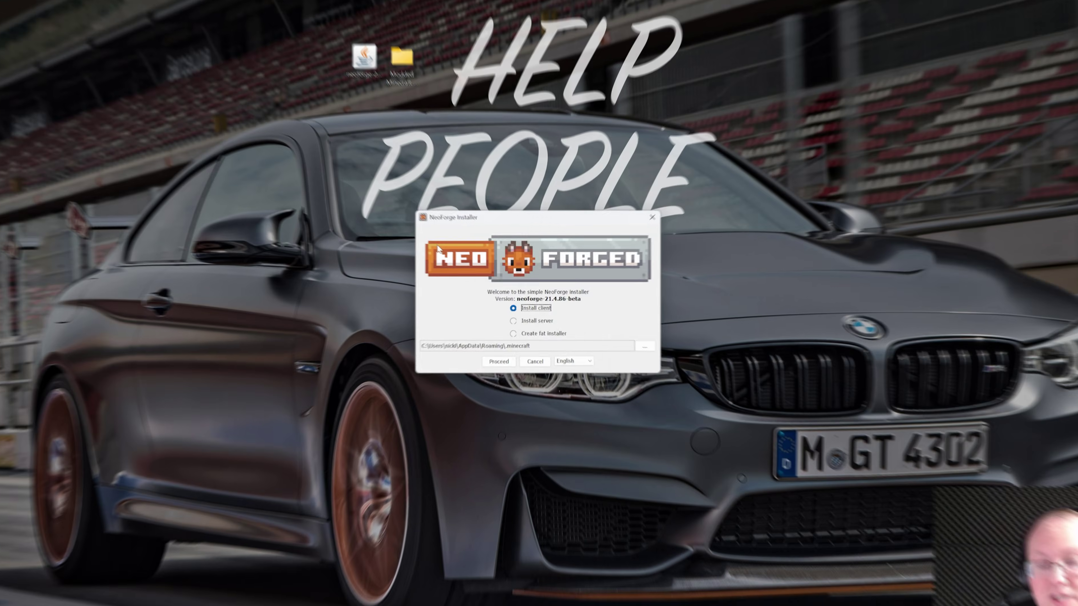
Install the NeoForge server with the server starter jar into the desktop folder Modded Minecraft Server 2025
left_click(539, 323)
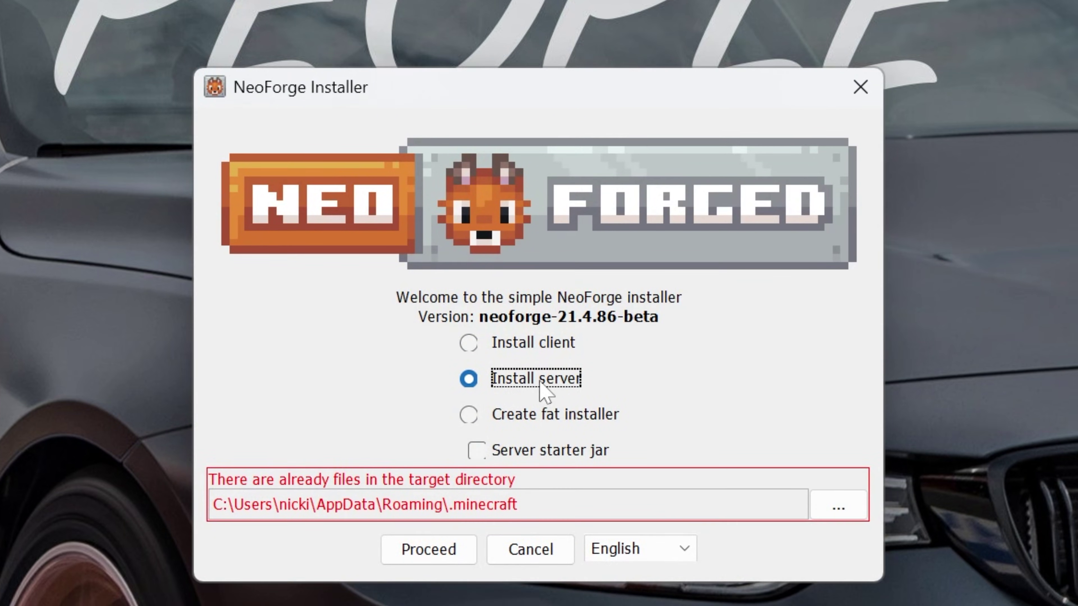
left_click(840, 505)
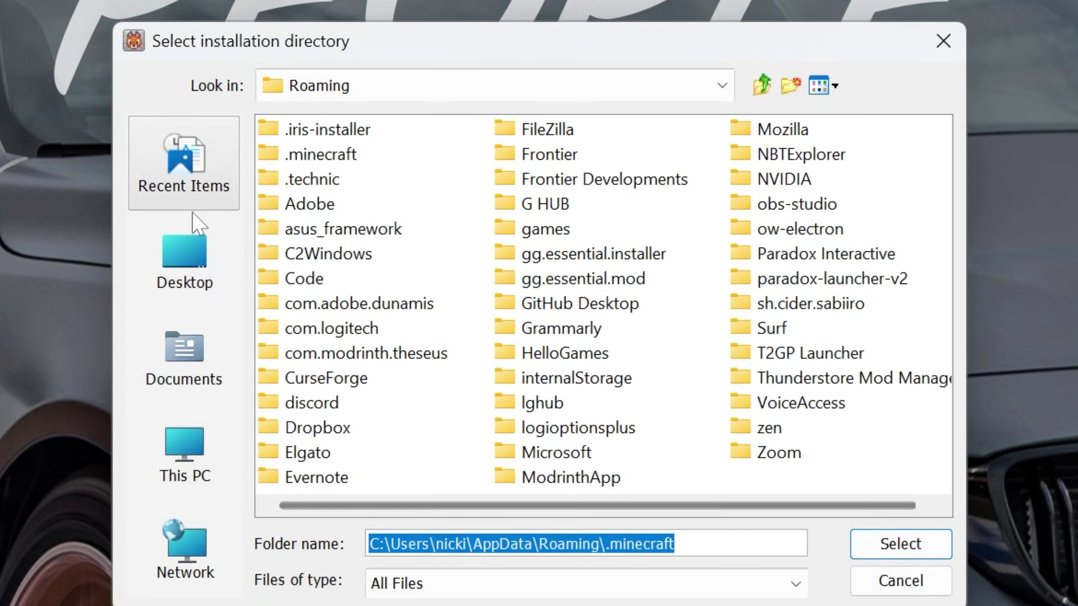
left_click(196, 216)
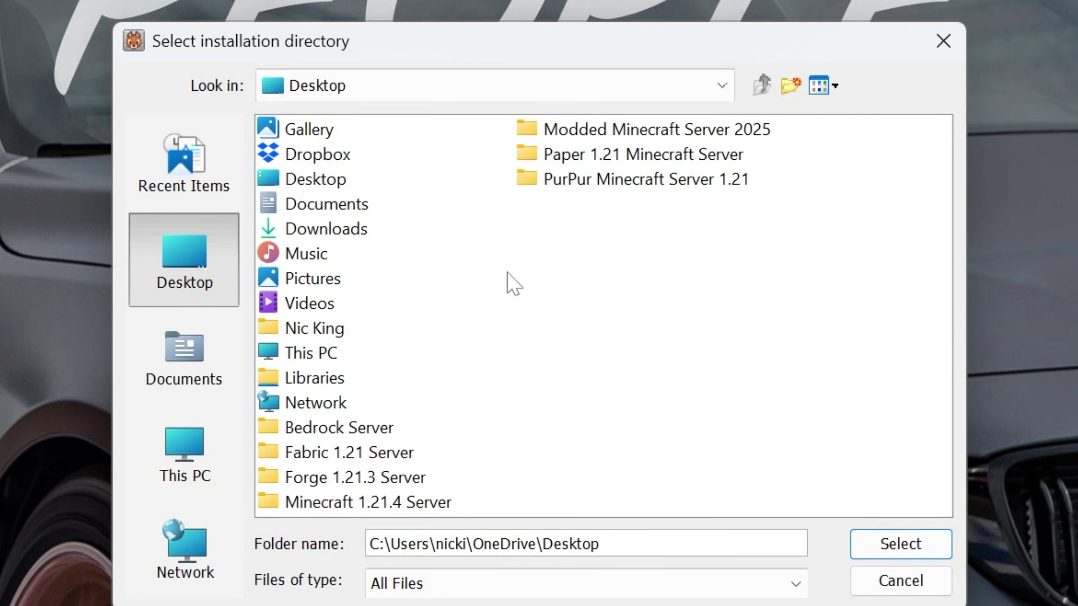
left_click(576, 133)
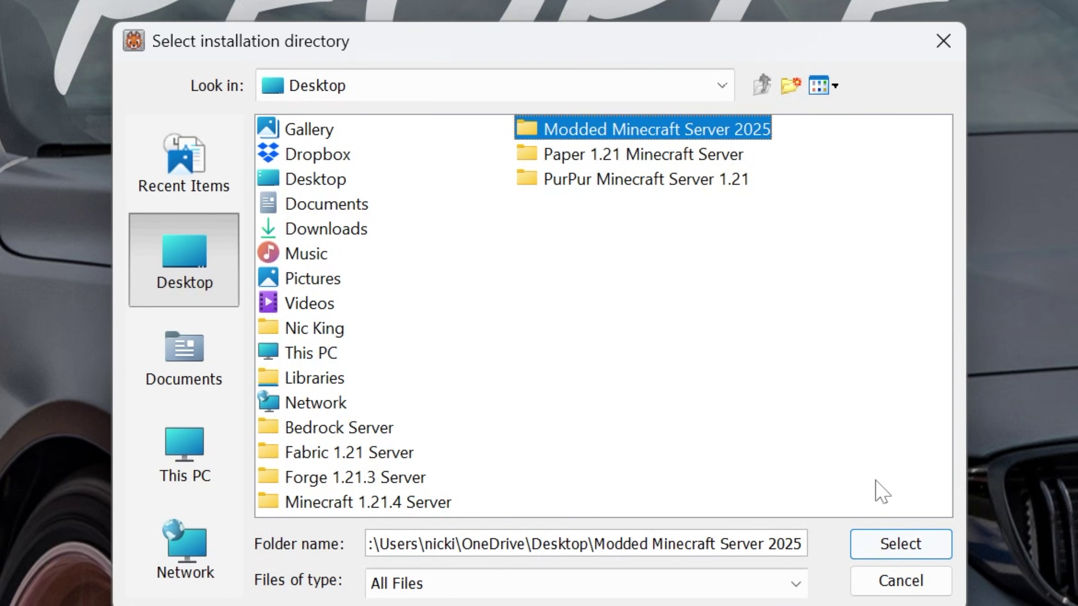
left_click(894, 545)
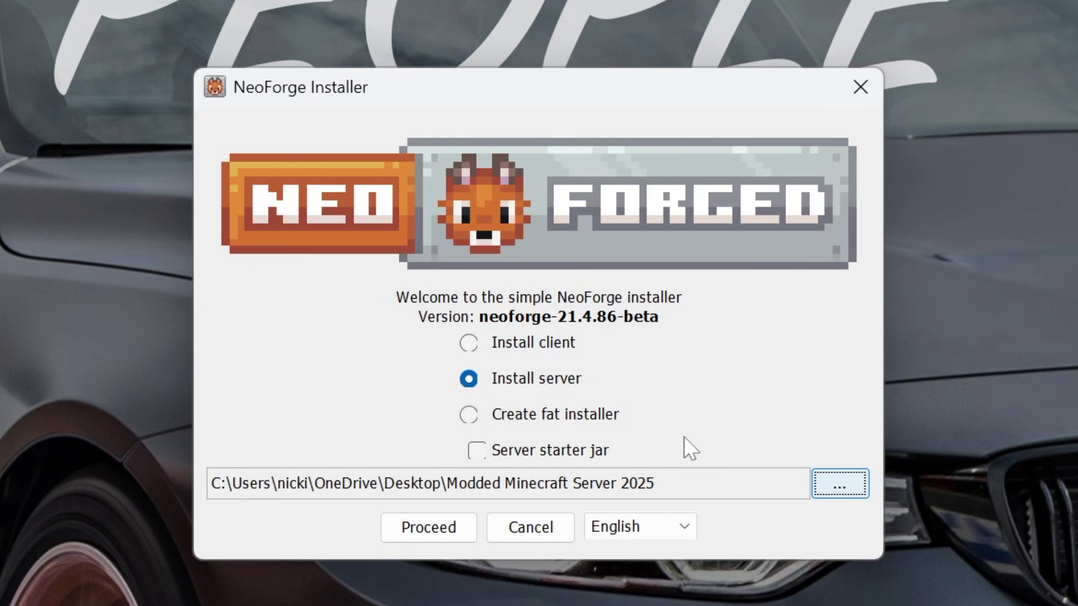
left_click(515, 453)
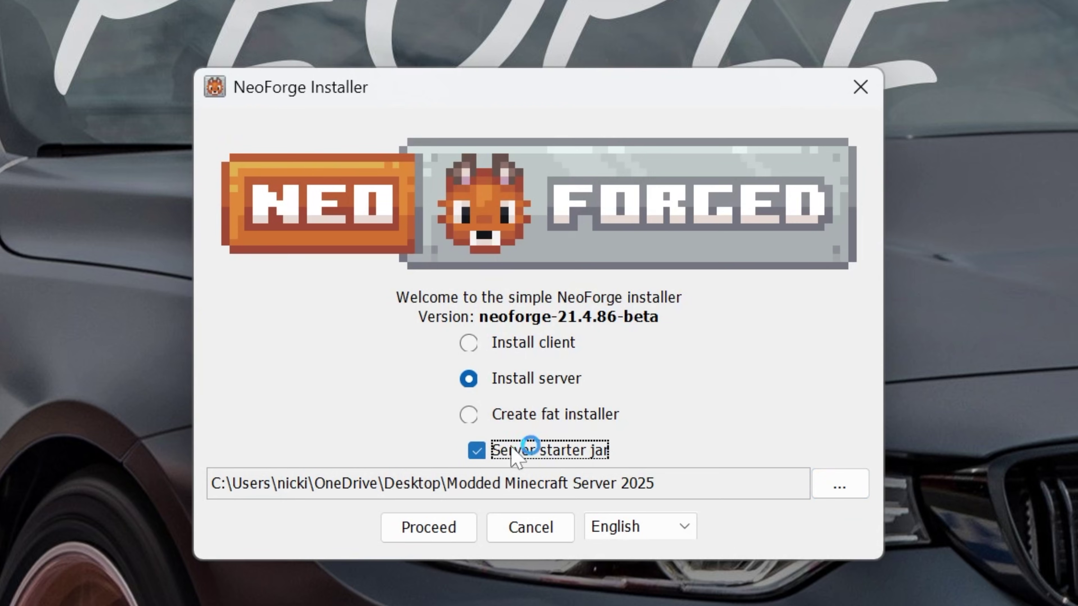
left_click(425, 536)
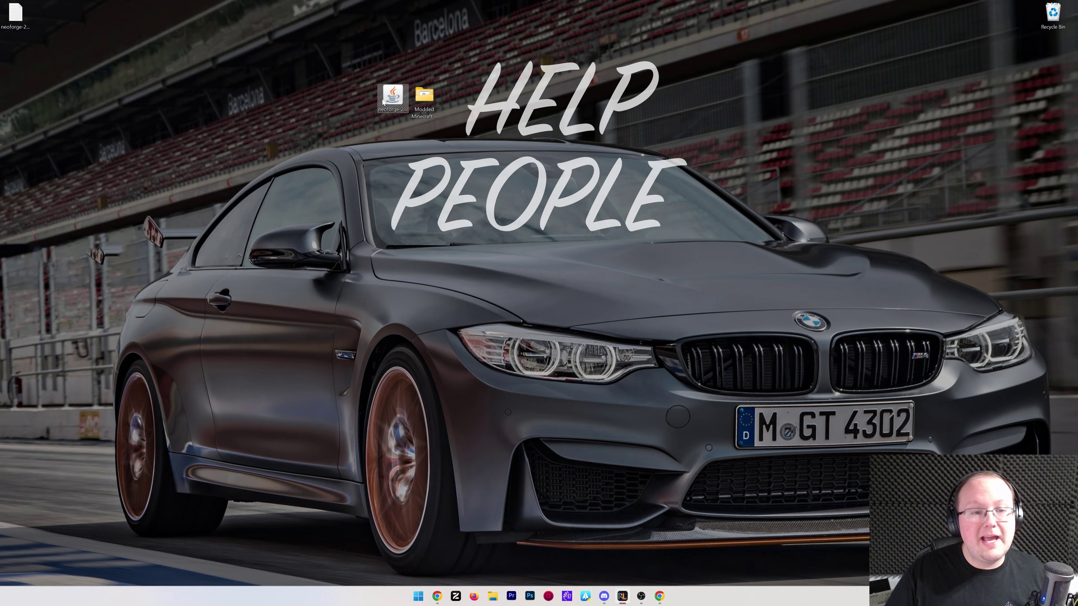
Move the NeoForge installer JAR and the other neoforge file from the desktop to the Recycle Bin, and open the Modded Minecraft Server 2025 folder
left_click_drag(383, 102, 1053, 18)
left_click_drag(15, 17, 1055, 27)
double_click(424, 96)
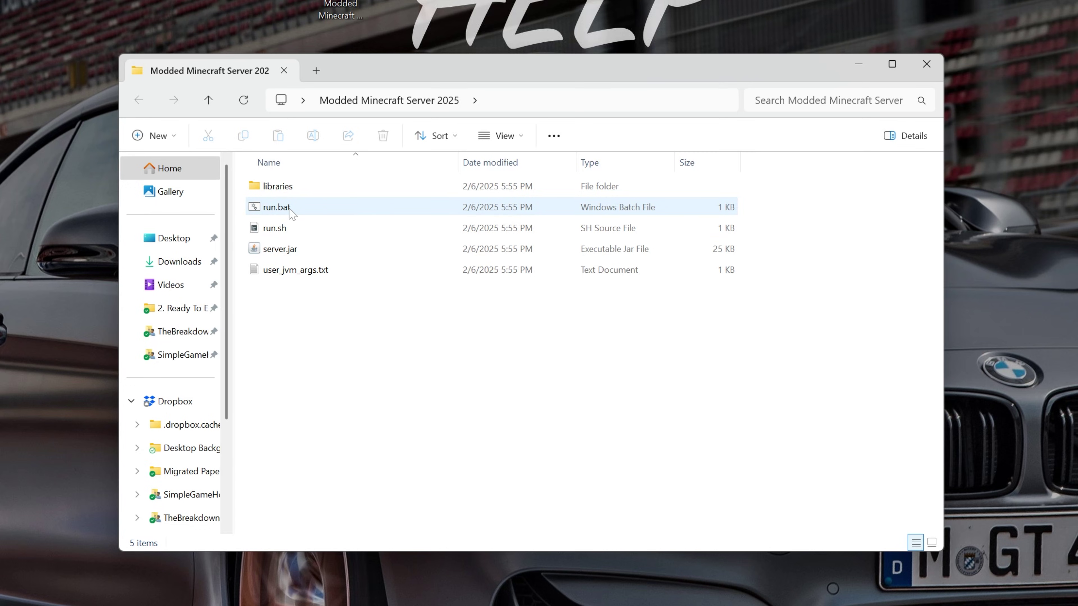
Turn the display of file name extensions off and back on in File Explorer
left_click(483, 138)
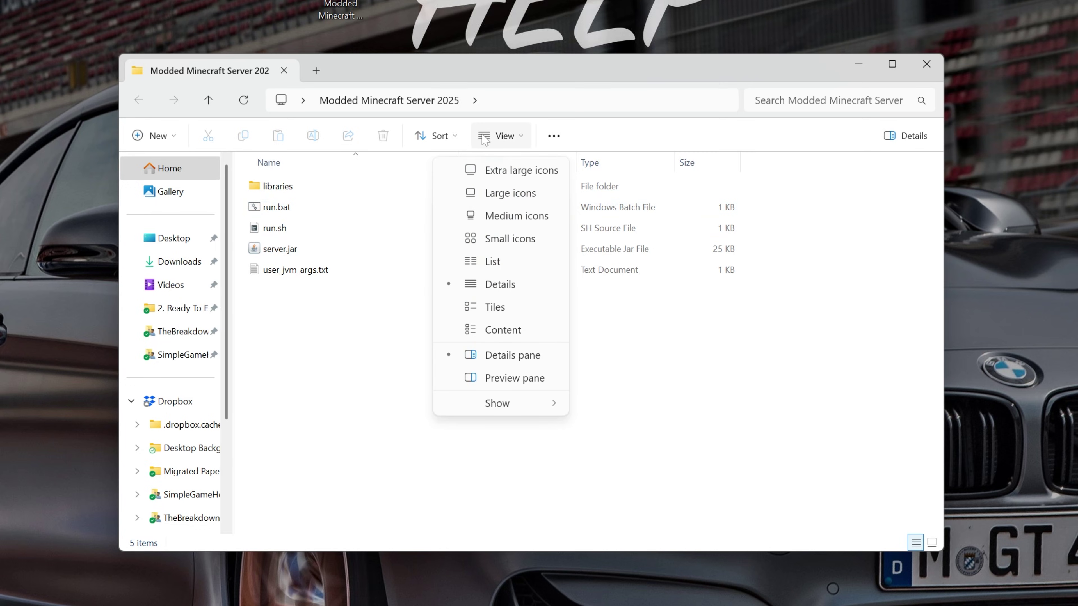
left_click(484, 401)
left_click(646, 479)
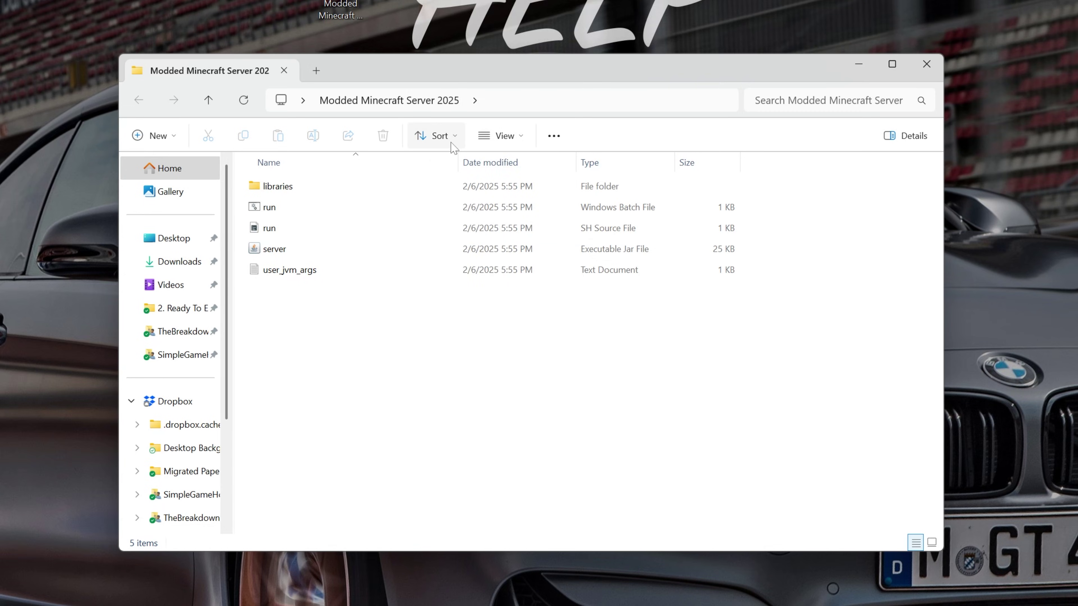
left_click(500, 136)
left_click(488, 404)
left_click(649, 482)
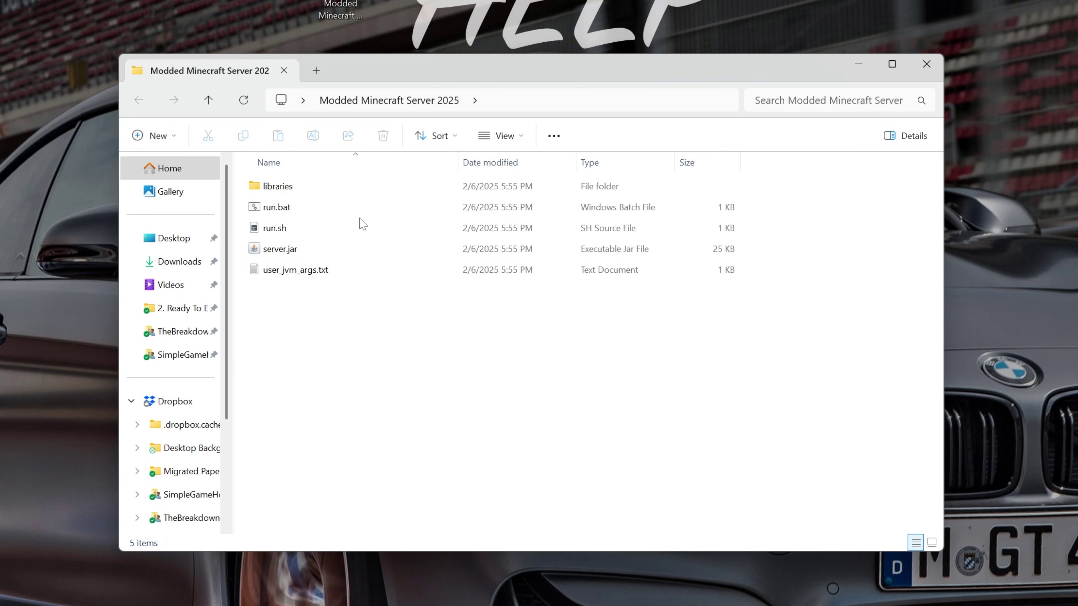
Run run.bat to generate the server files and dismiss its console window once it finishes
double_click(320, 211)
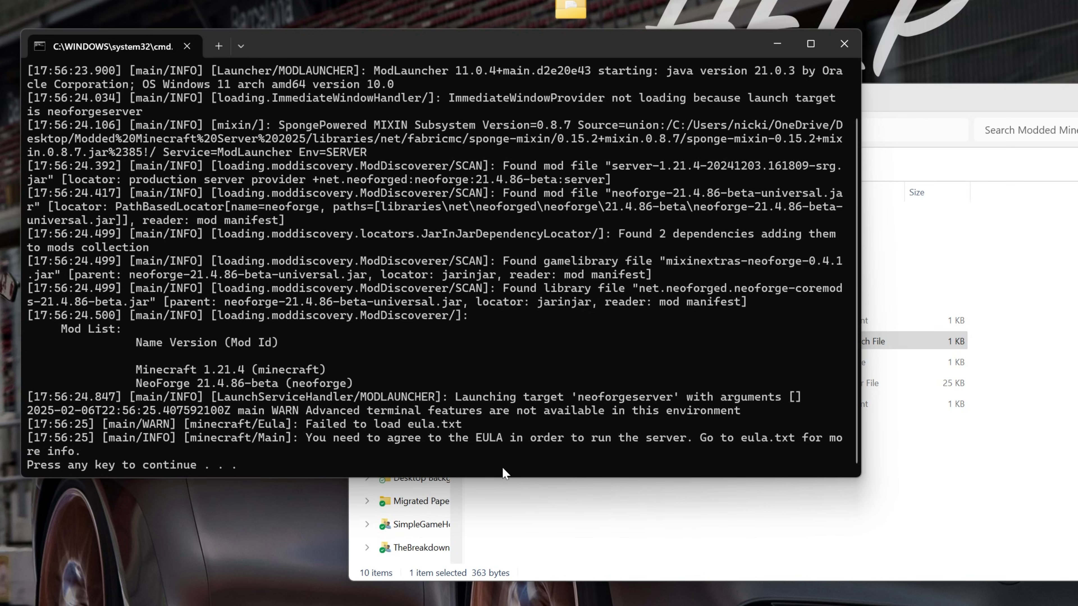
key("Return")
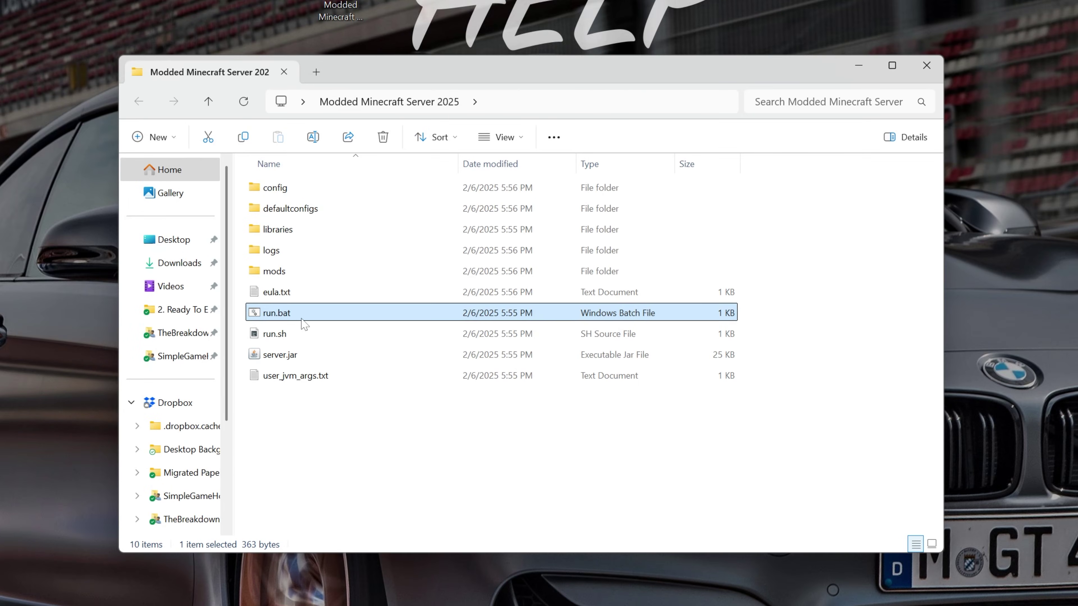
Accept the Minecraft EULA by setting eula=true in eula.txt and save the file
left_click(297, 293)
left_click(298, 293)
left_click(331, 292)
key("Return")
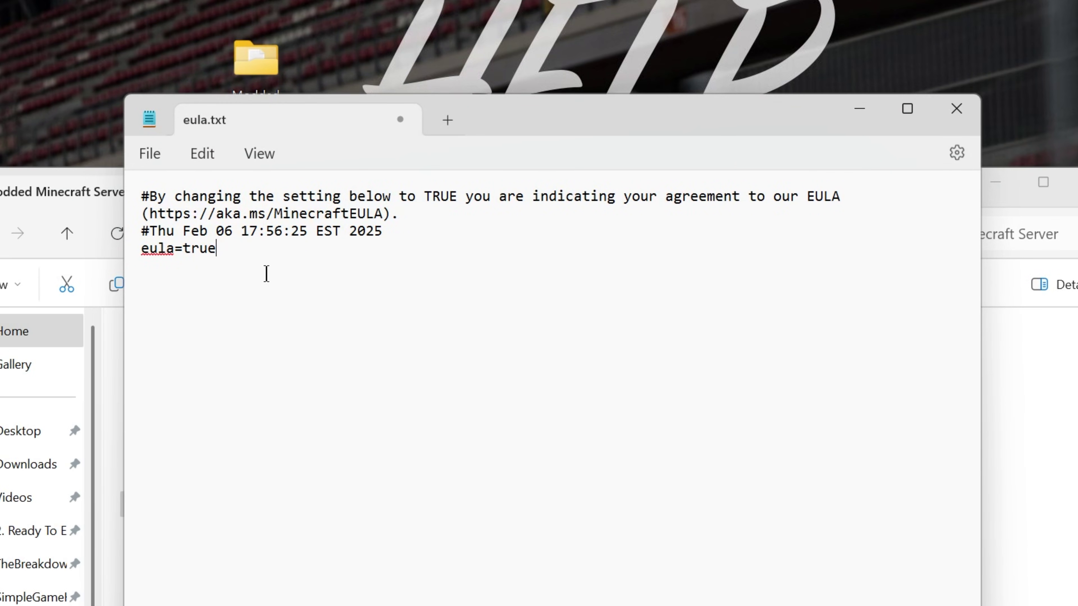
left_click(153, 154)
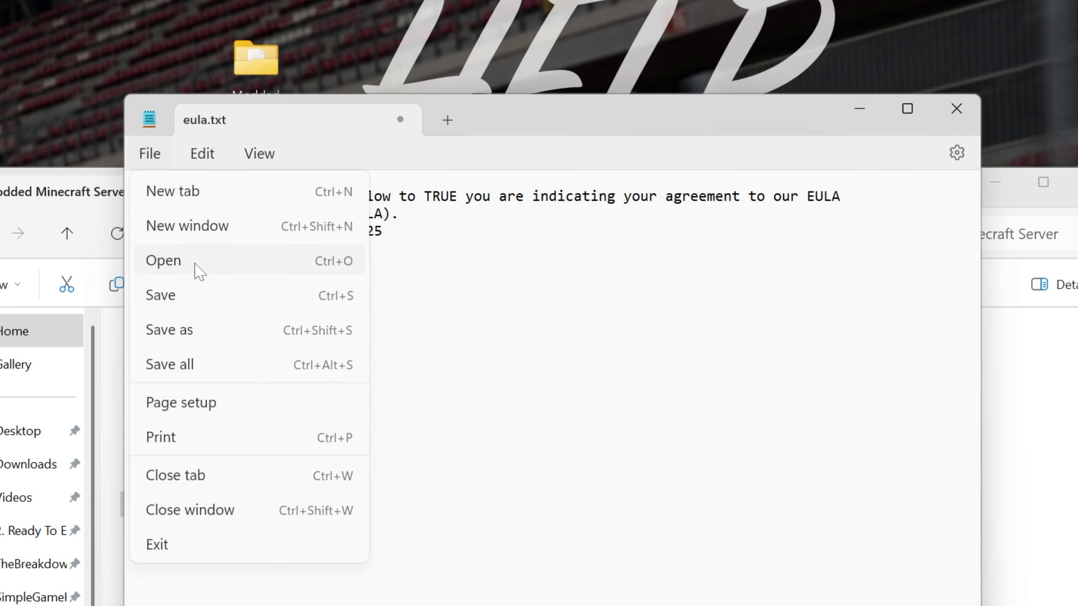
left_click(207, 296)
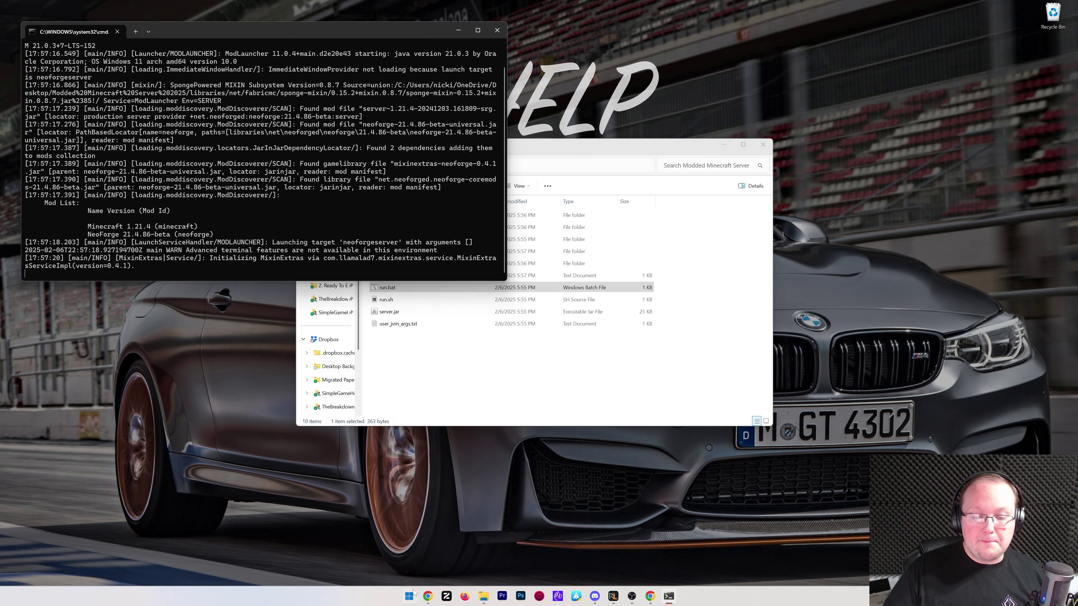
Switch to the Minecraft Launcher and move the Minecraft server window clear of it
left_click(408, 596)
left_click(573, 389)
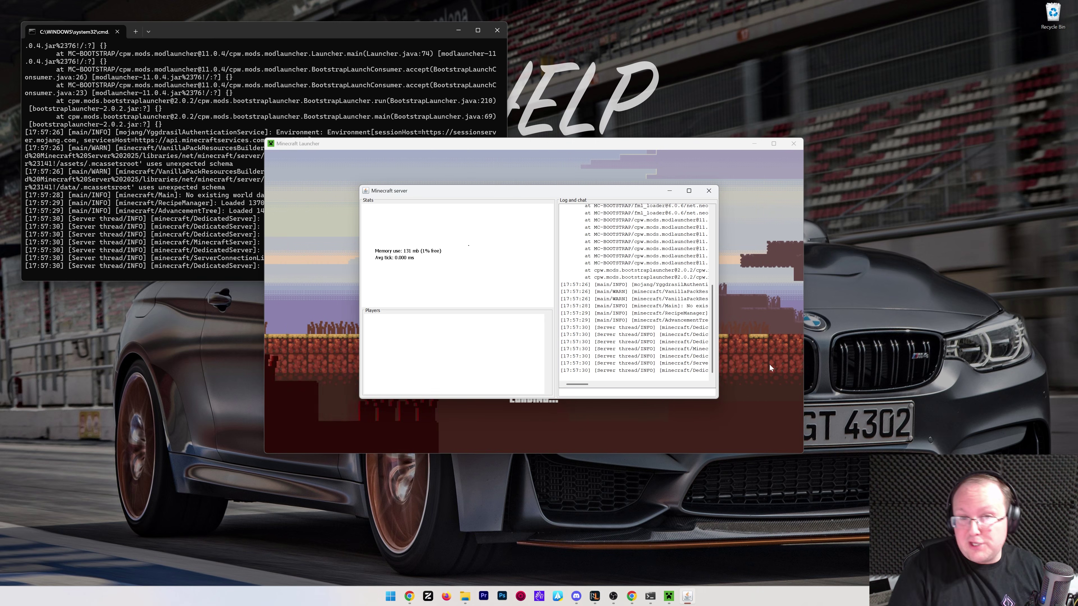
left_click_drag(393, 191, 51, 290)
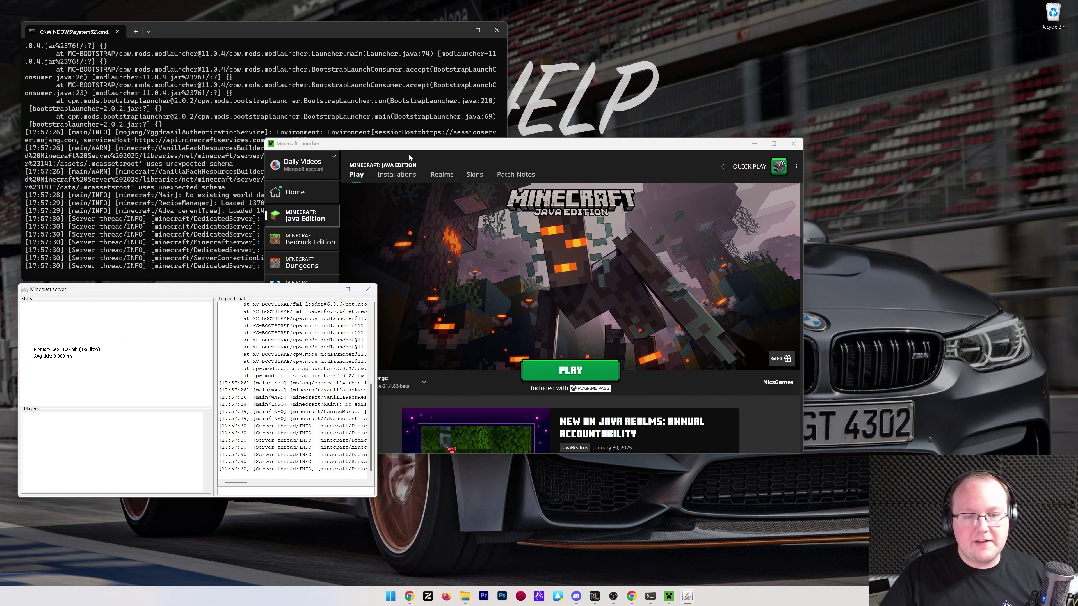
left_click(521, 214)
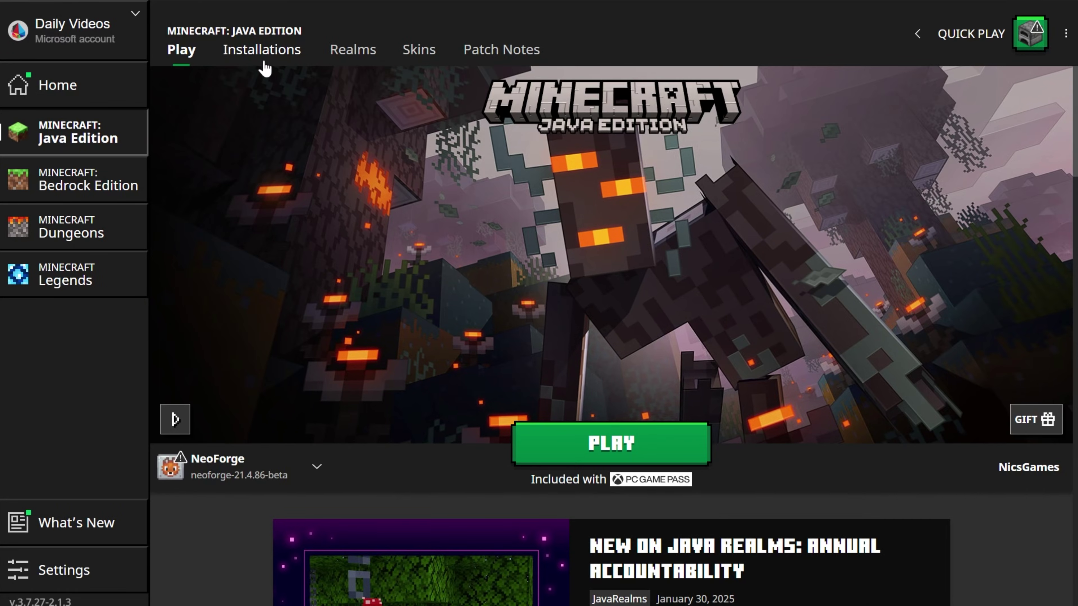
Make sure modded versions are shown in the Java Edition installations and launch the NeoForge neoforge-21.4.86-beta installation
left_click(265, 66)
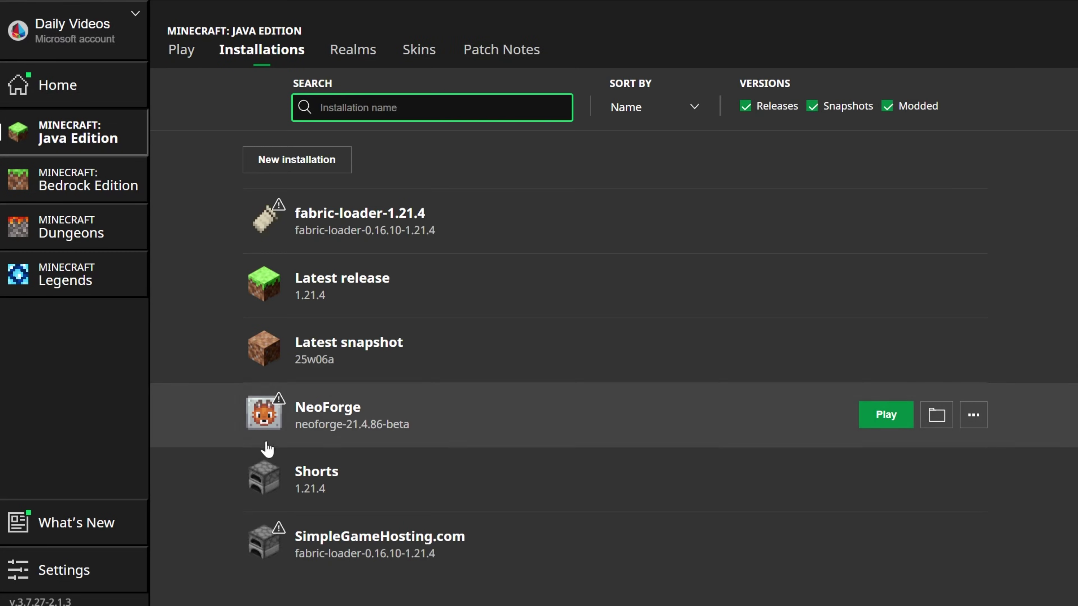
left_click(918, 107)
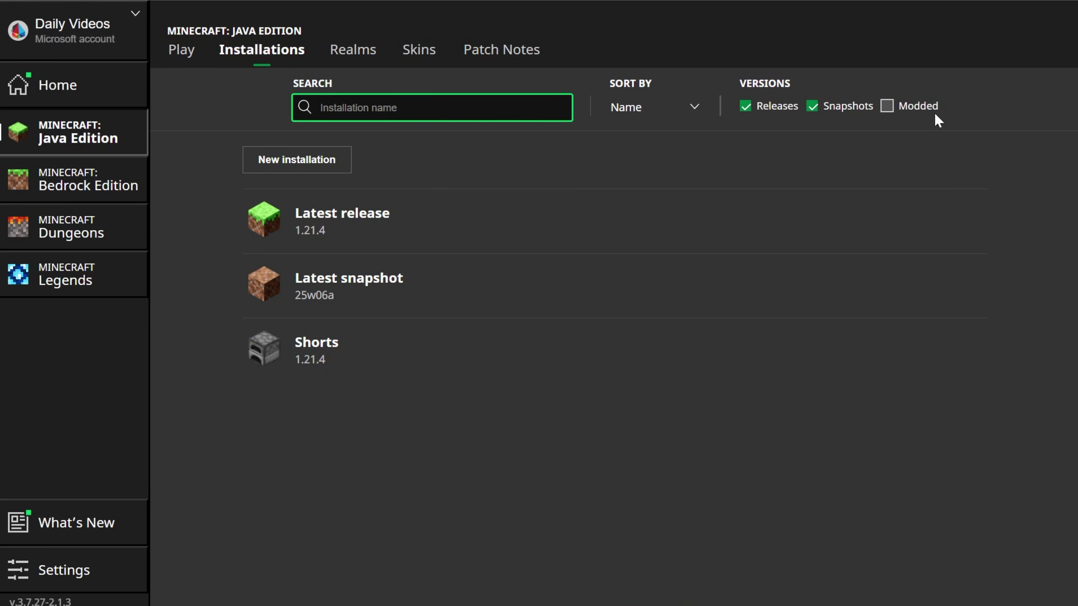
left_click(917, 106)
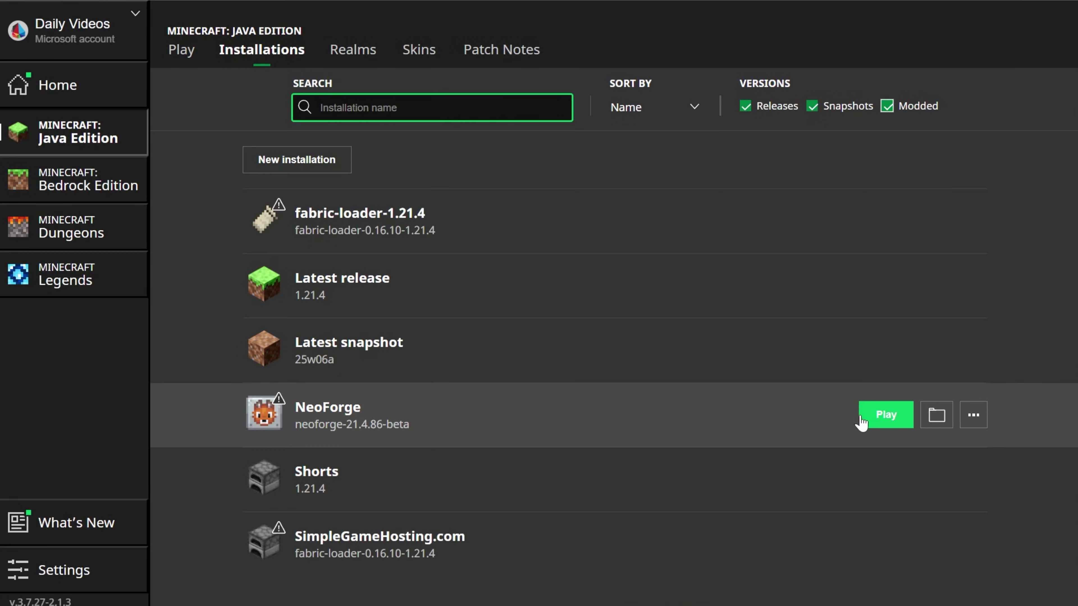
left_click(862, 418)
left_click(722, 396)
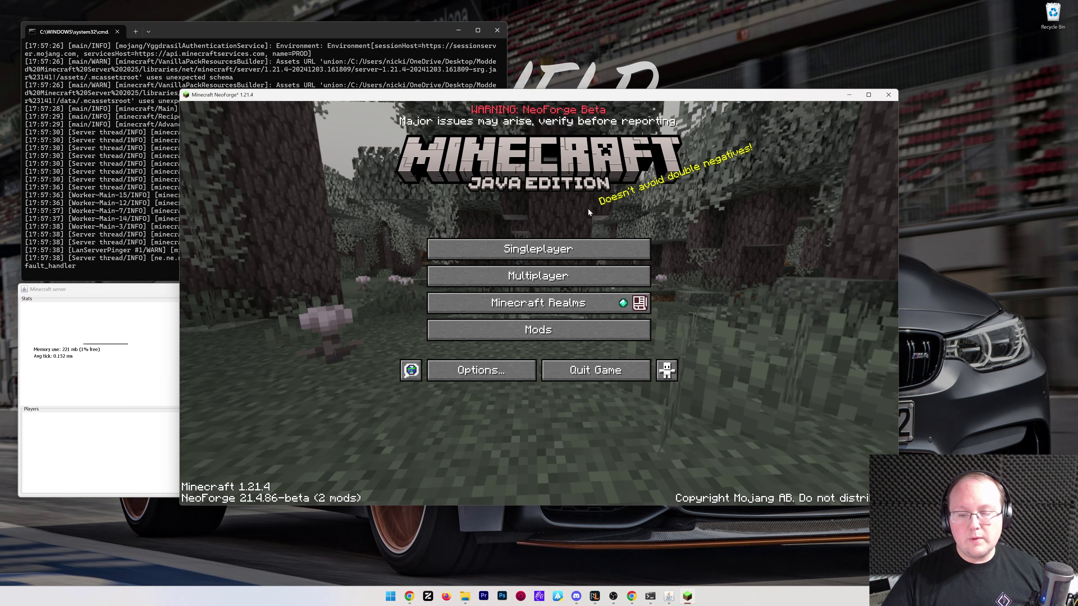
Move the game window clear of the server windows and open the multiplayer server list, accepting the third-party online play caution
left_click_drag(510, 94, 576, 42)
left_click(617, 215)
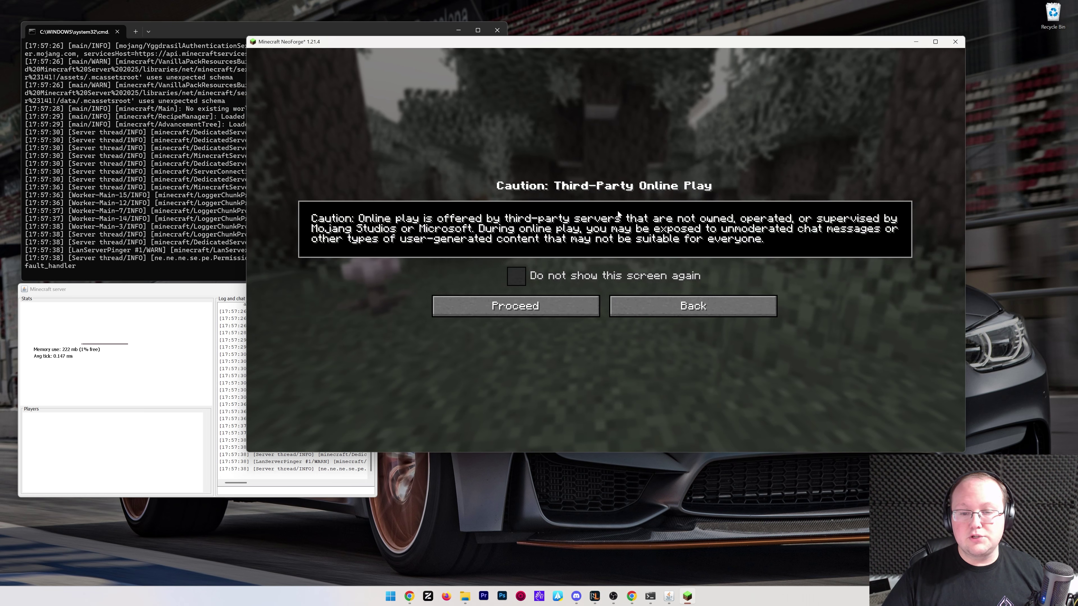
left_click(564, 309)
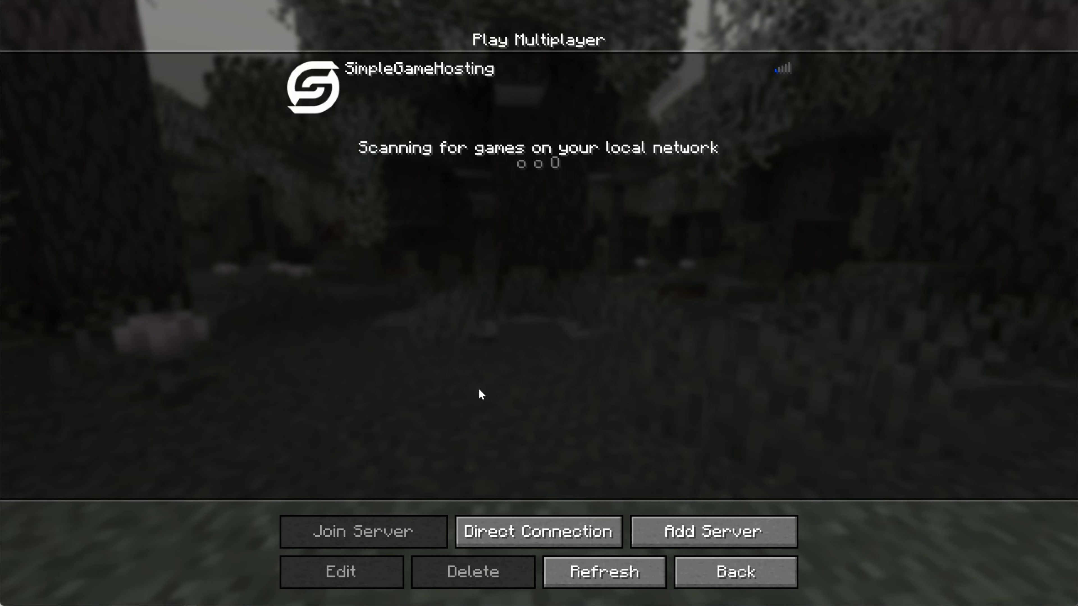
Add a multiplayer server named Local Connection with the address localhost
left_click(637, 526)
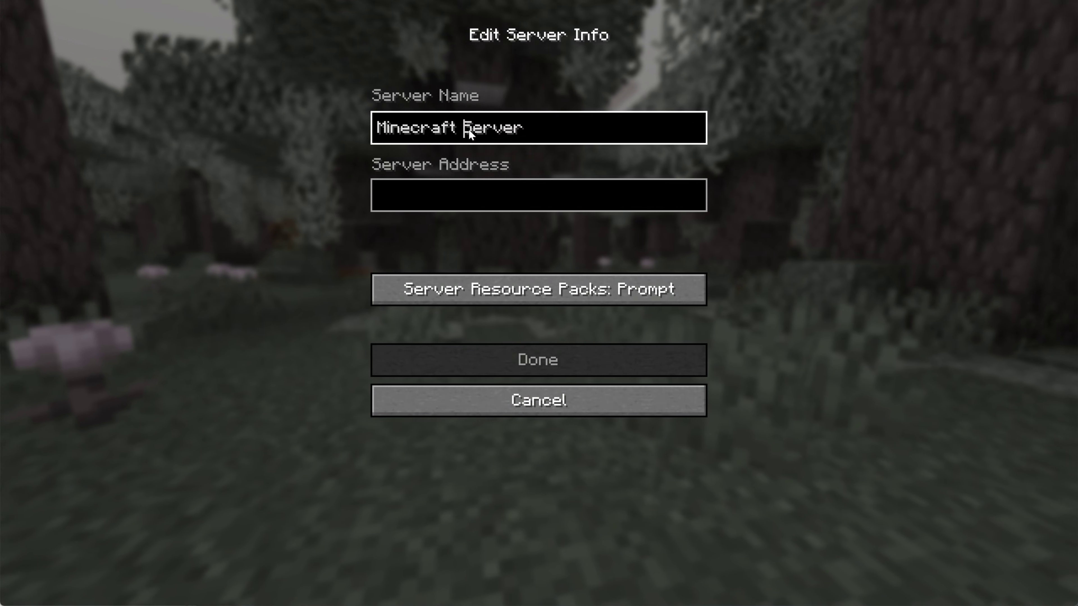
key("ctrl+a")
type("Local Connection")
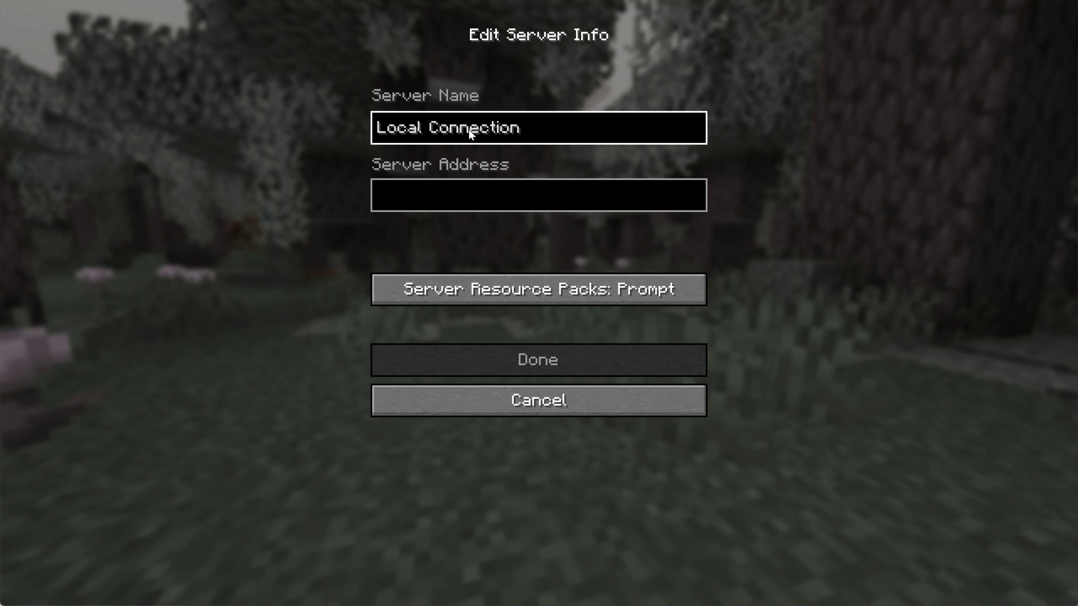
key("Tab")
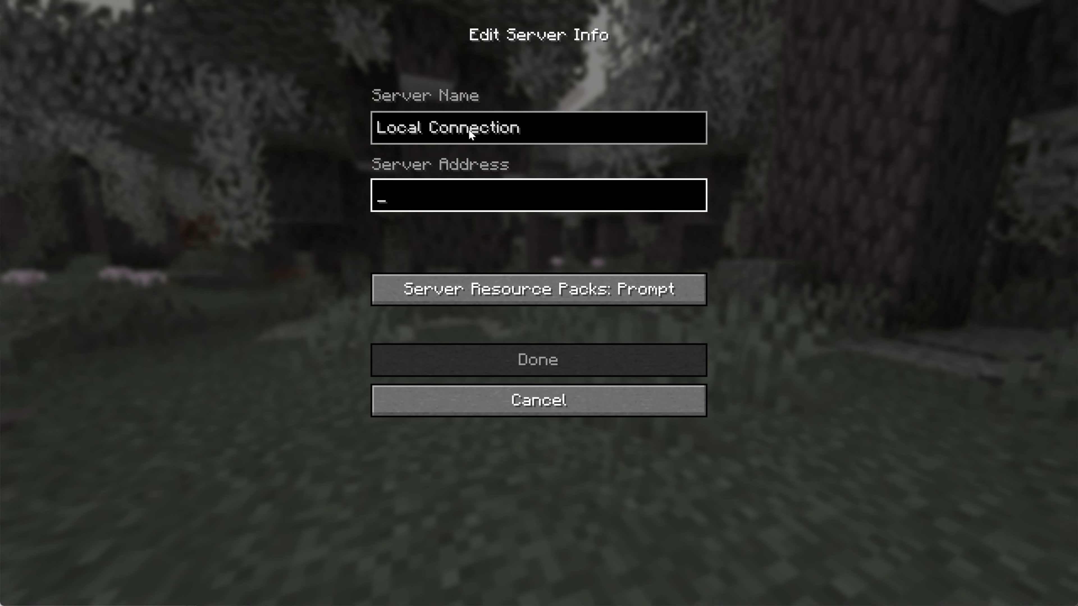
type("localhost")
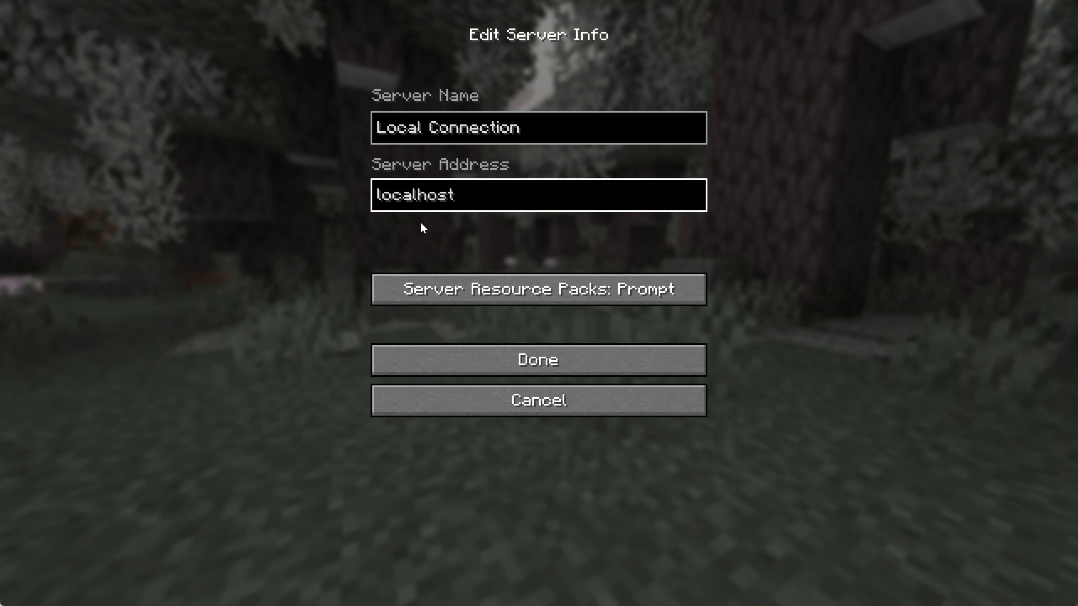
left_click(516, 360)
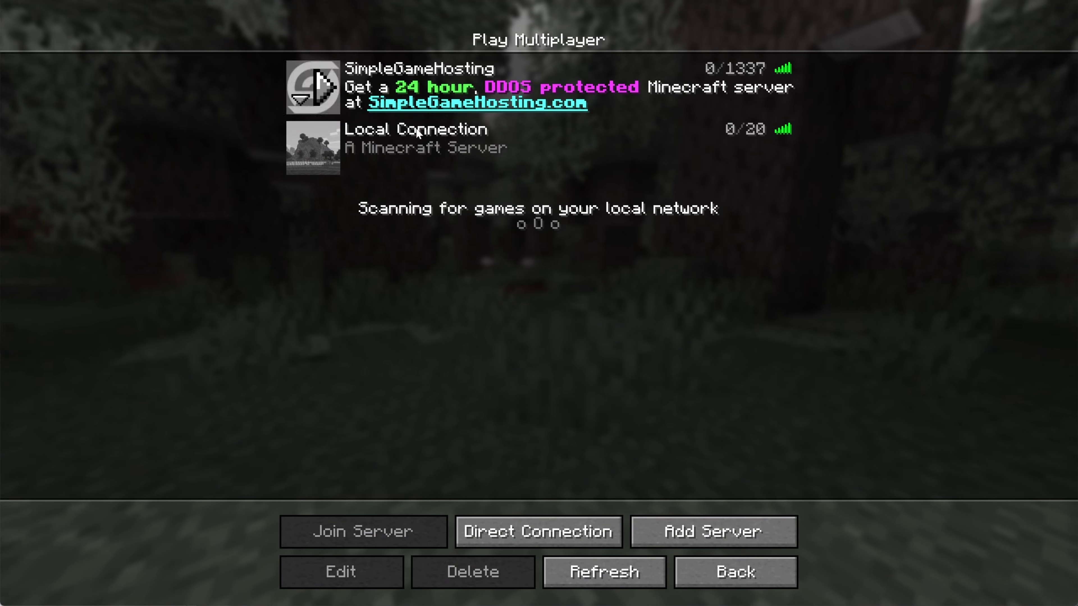
Join the Local Connection server, return to the game from the Game Menu and walk forward in the world
double_click(435, 171)
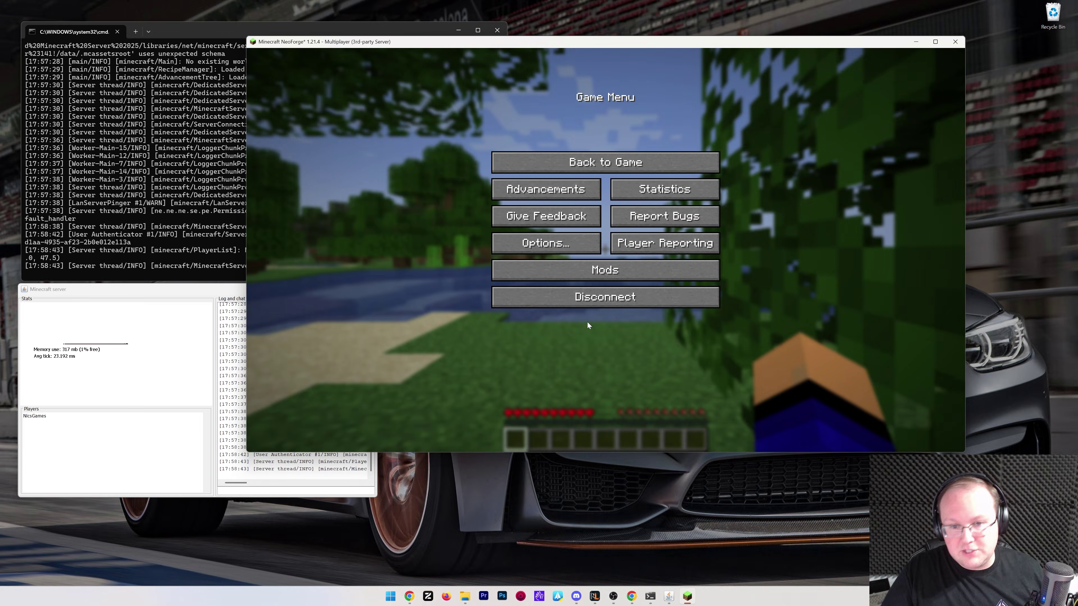
key("Escape")
key("w")
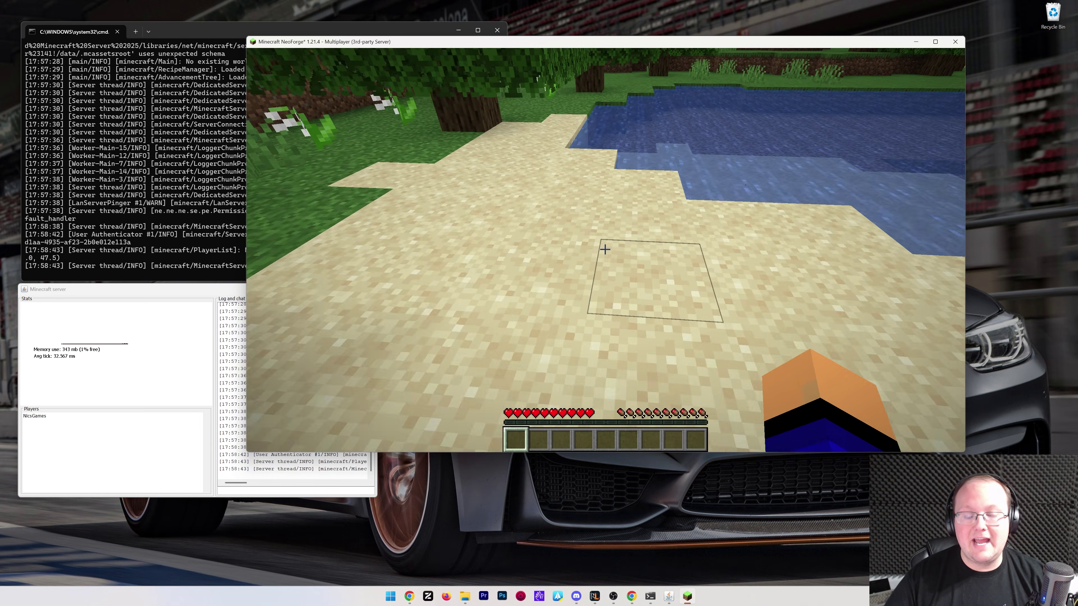
Walk around the shoreline of the world and disconnect from the Local Connection server
key("w")
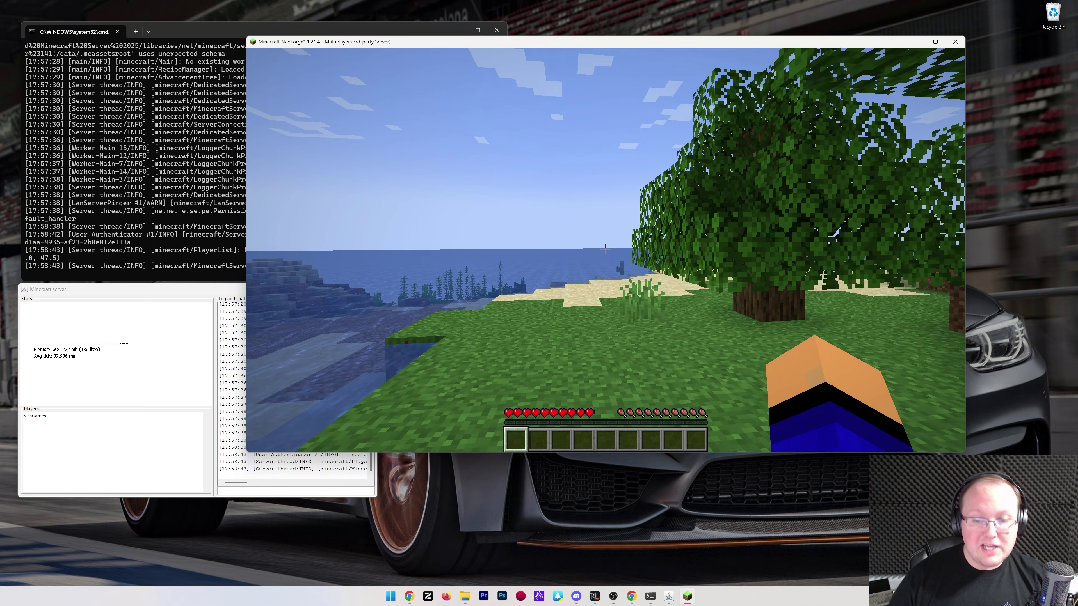
key("w")
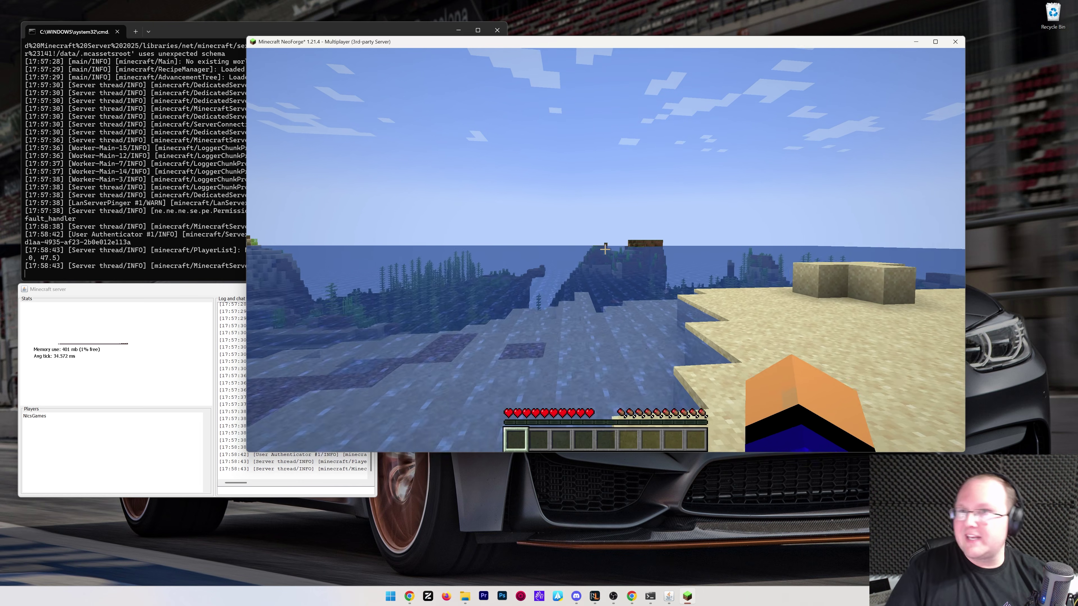
key("w")
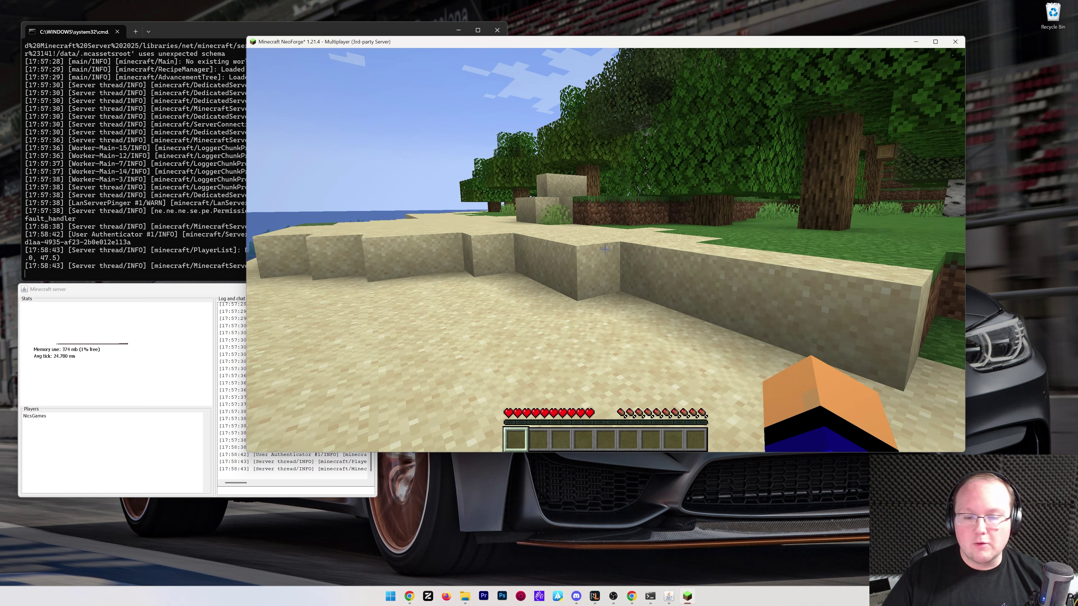
key("w")
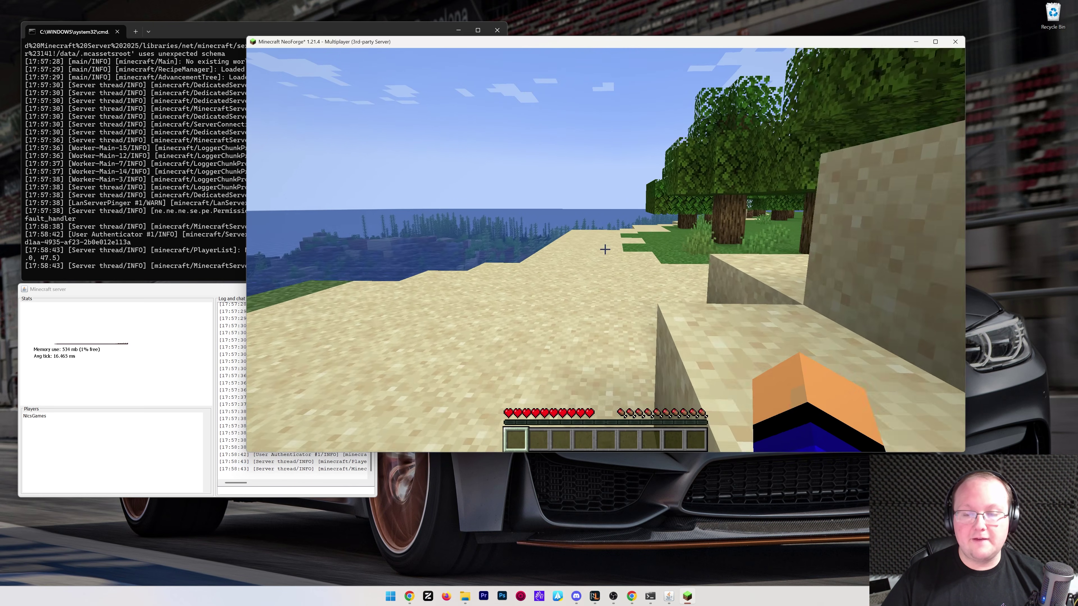
key("Escape")
left_click(596, 300)
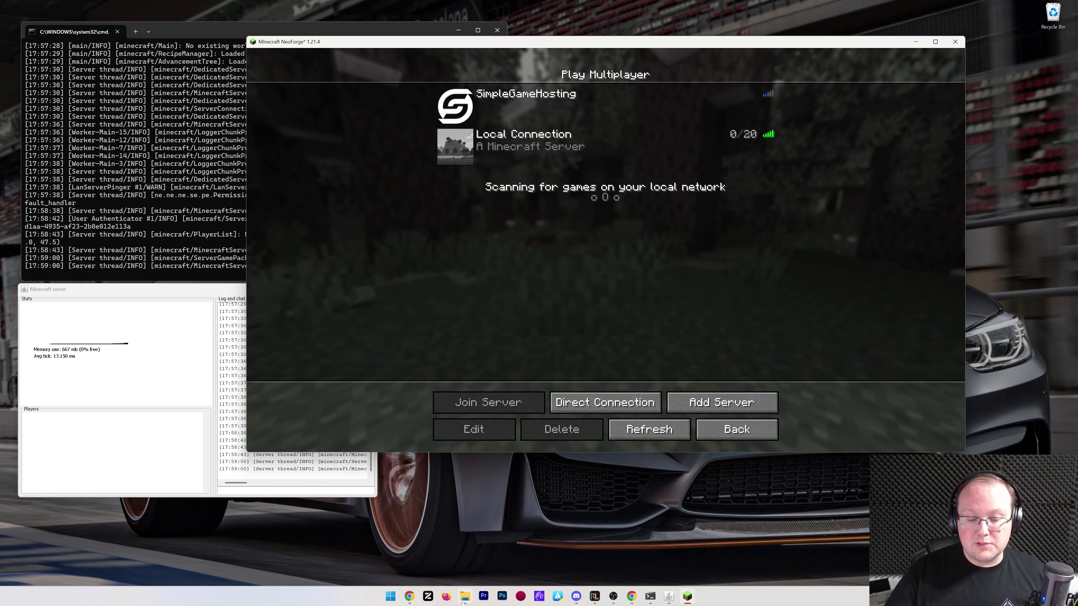
Switch to the Chrome browser and bring up the CurseForge Minecraft Mods listing
key("alt+Tab")
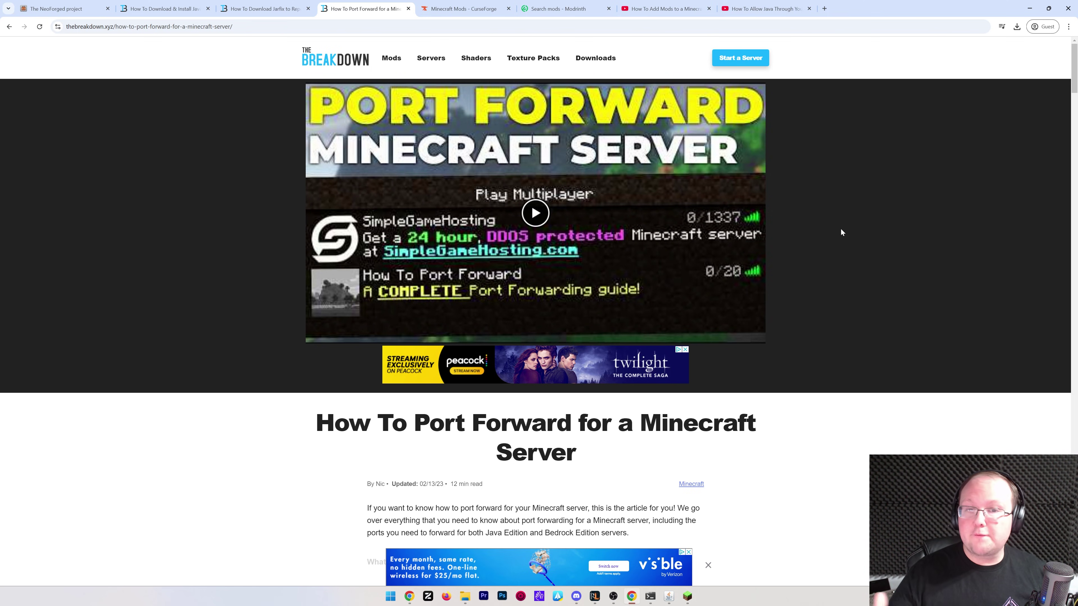
key("ctrl+Tab")
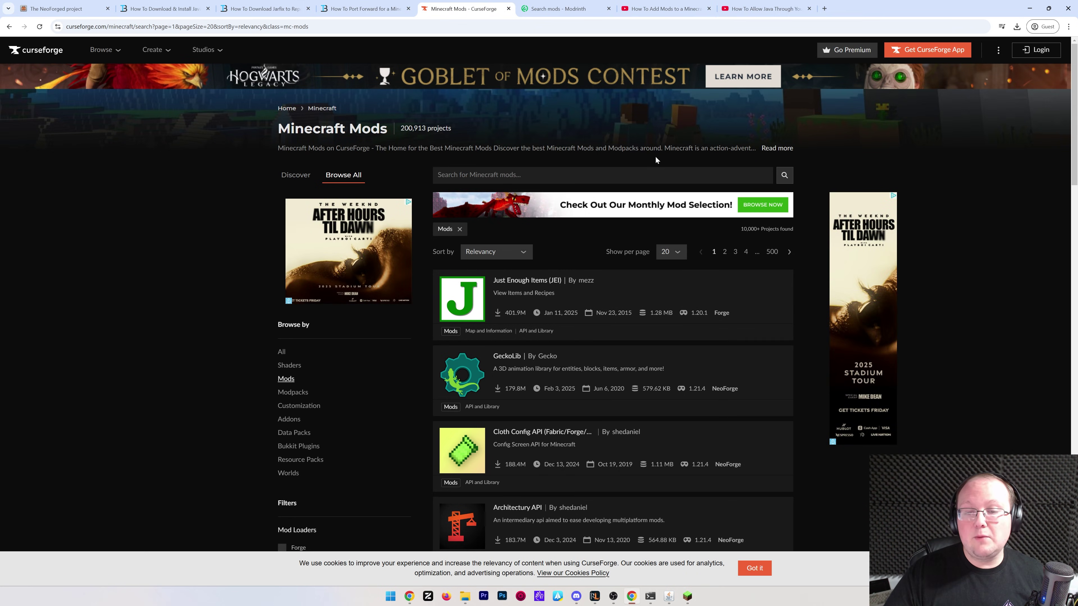
left_click(583, 14)
left_click(467, 8)
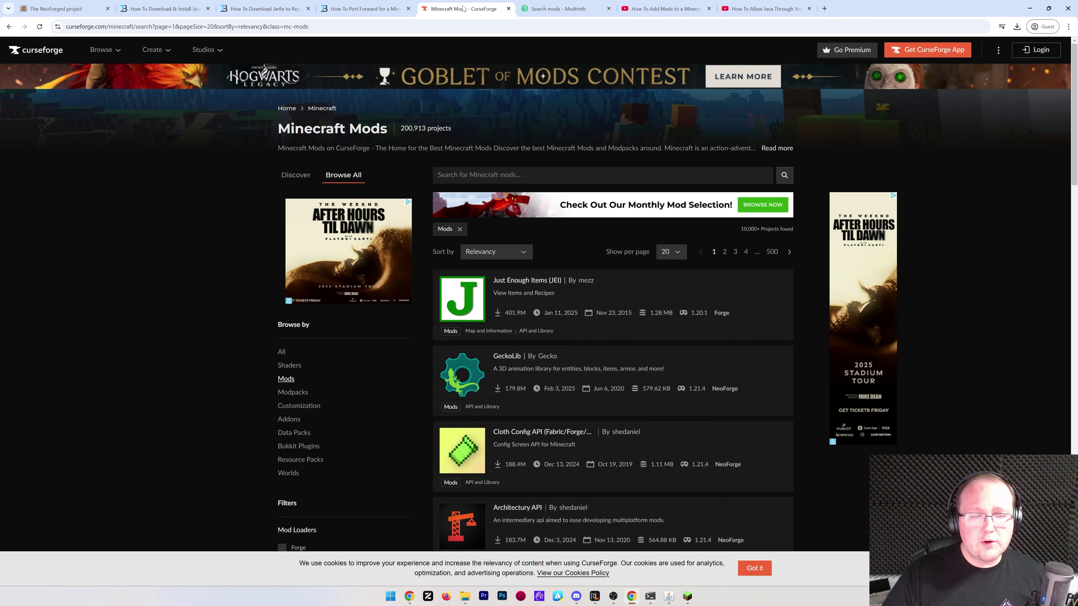
Filter the CurseForge mods by the NeoForge mod loader and game version 1.21.4
scroll(386, 219, "down", 1)
scroll(357, 290, "down", 6)
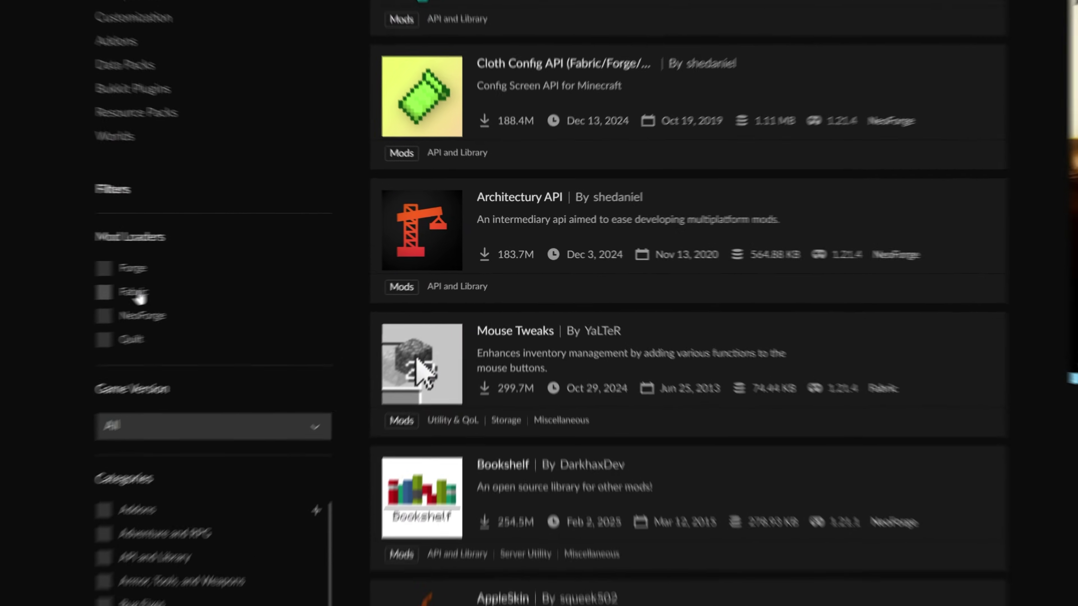
left_click(106, 314)
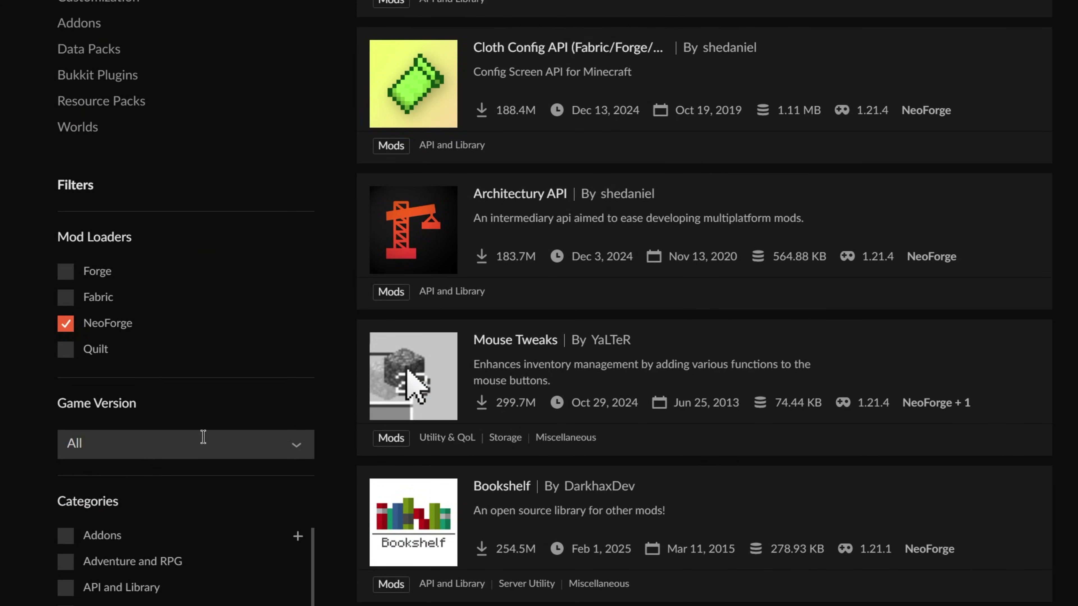
left_click(222, 424)
left_click(173, 481)
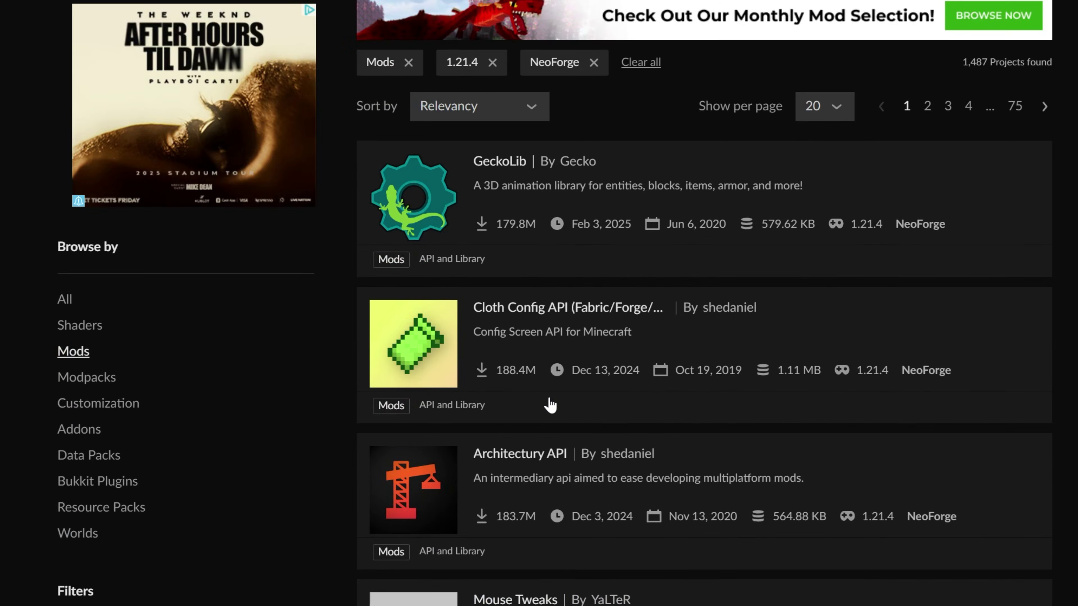
Browse the filtered mods, open the Waystones project and look through its description
scroll(582, 399, "down", 15)
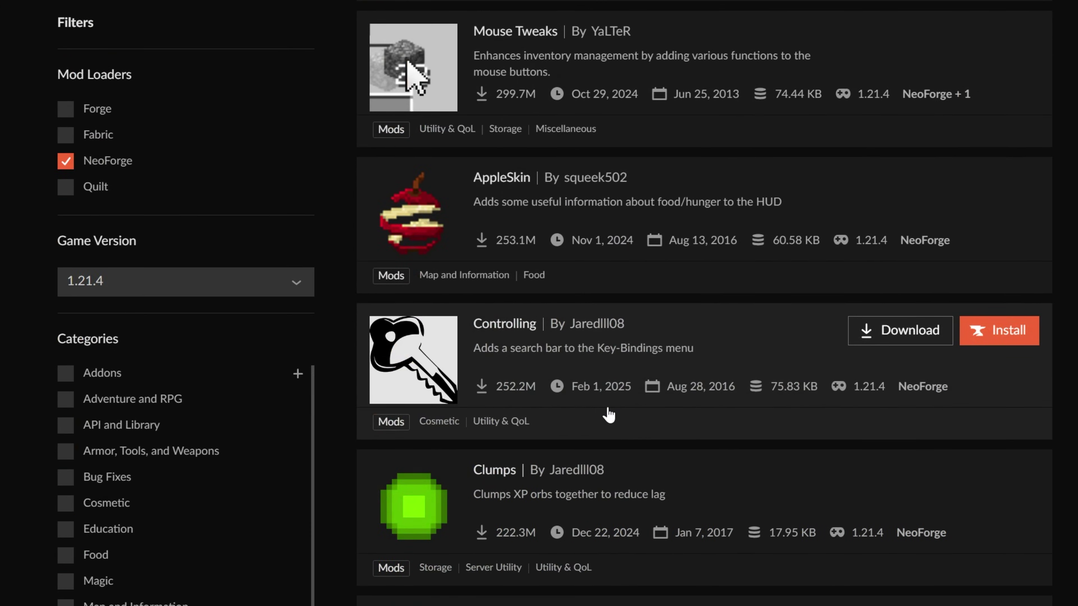
scroll(600, 397, "down", 5)
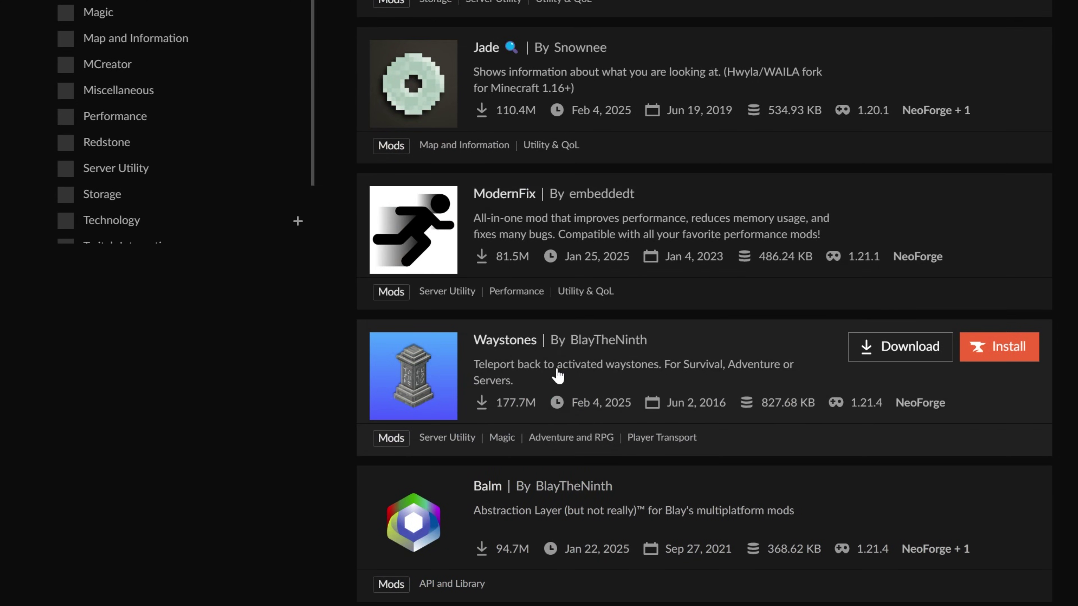
left_click(510, 373)
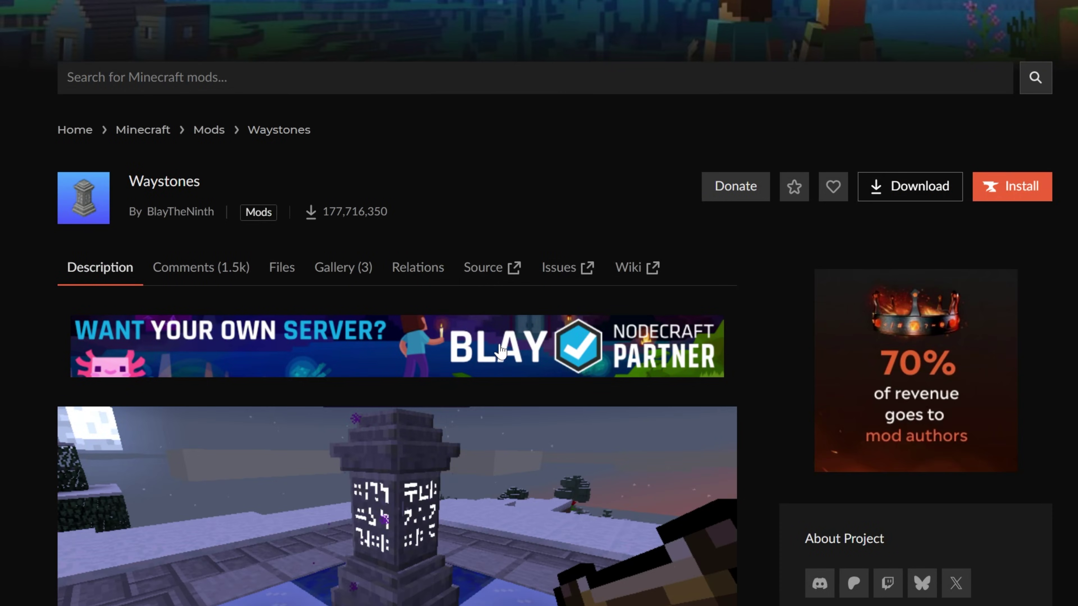
scroll(488, 391, "down", 12)
scroll(475, 393, "up", 12)
Download waystones-neoforge-1.21.4-21.4.6.jar from the Waystones files and save it in the Downloads folder
left_click(282, 267)
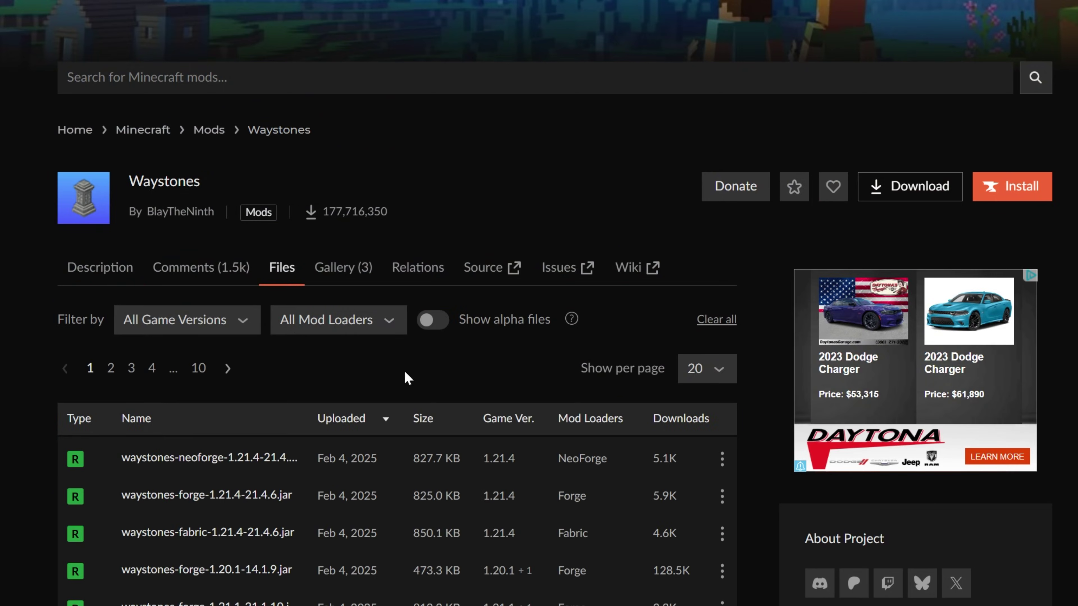
left_click(722, 458)
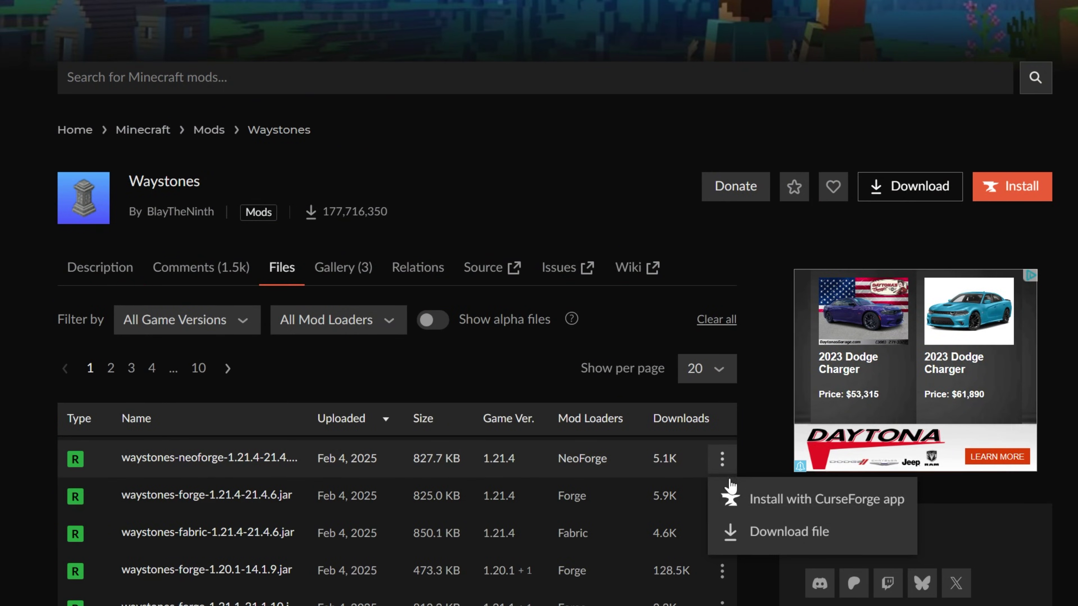
left_click(742, 530)
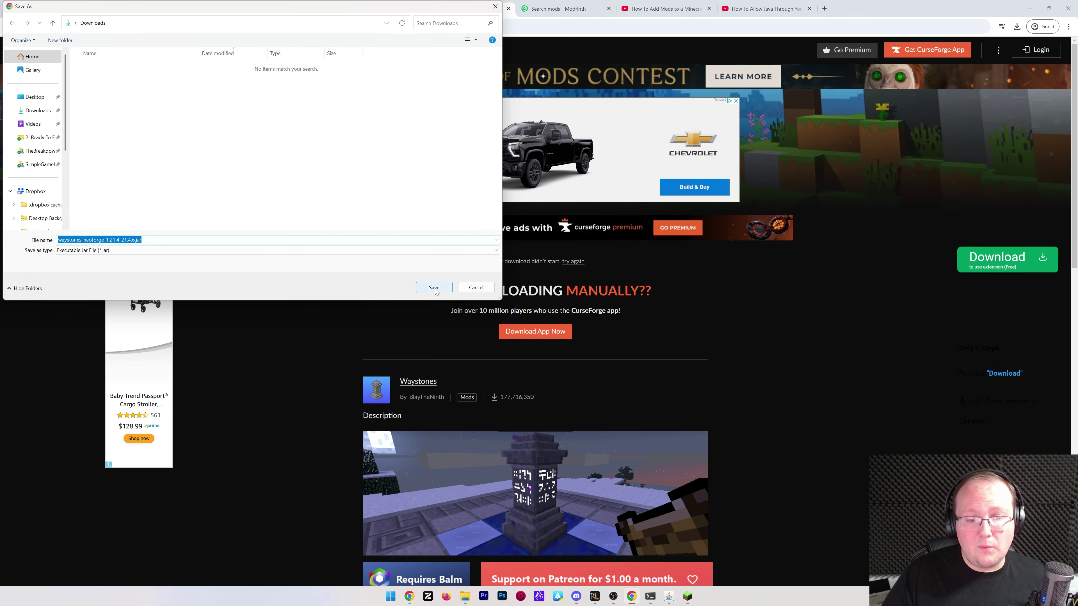
left_click(455, 285)
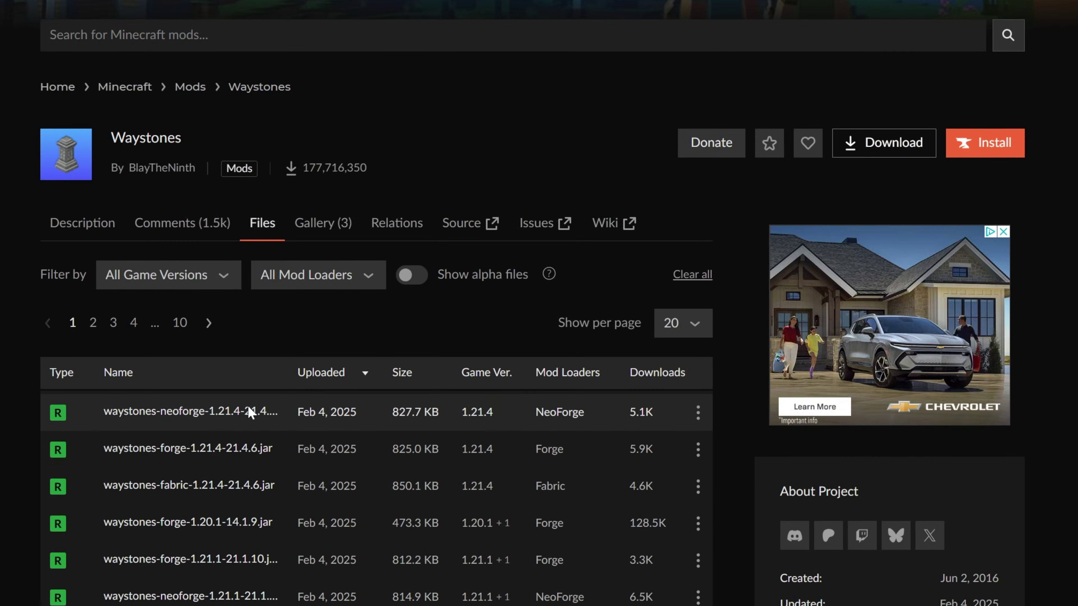
Check the related projects of the Waystones NeoForge 1.21.4 file and open its required dependency, Balm
left_click(354, 368)
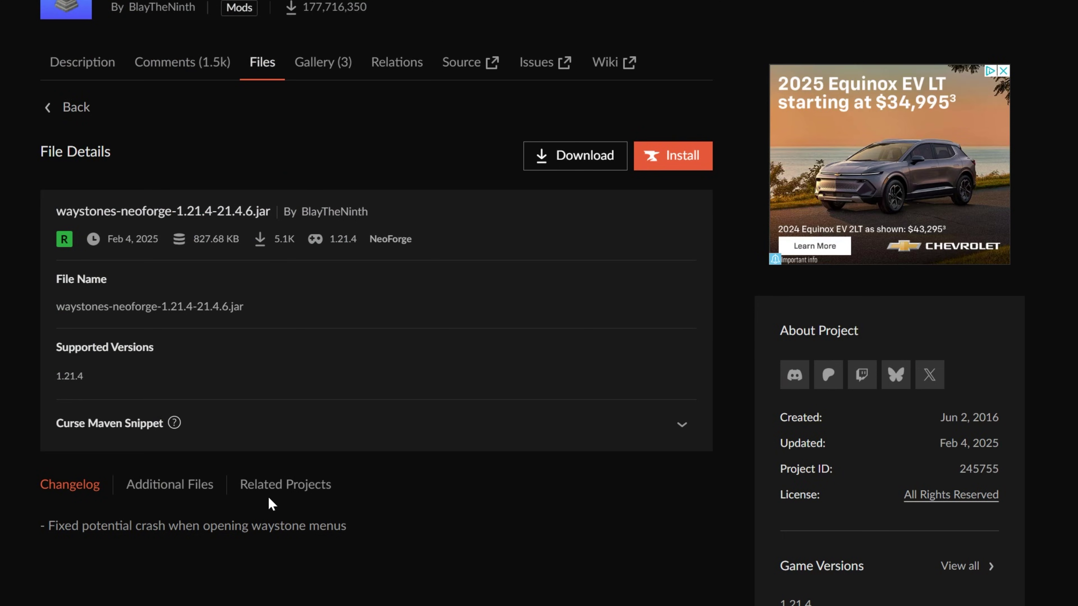
left_click(270, 500)
scroll(269, 498, "down", 3)
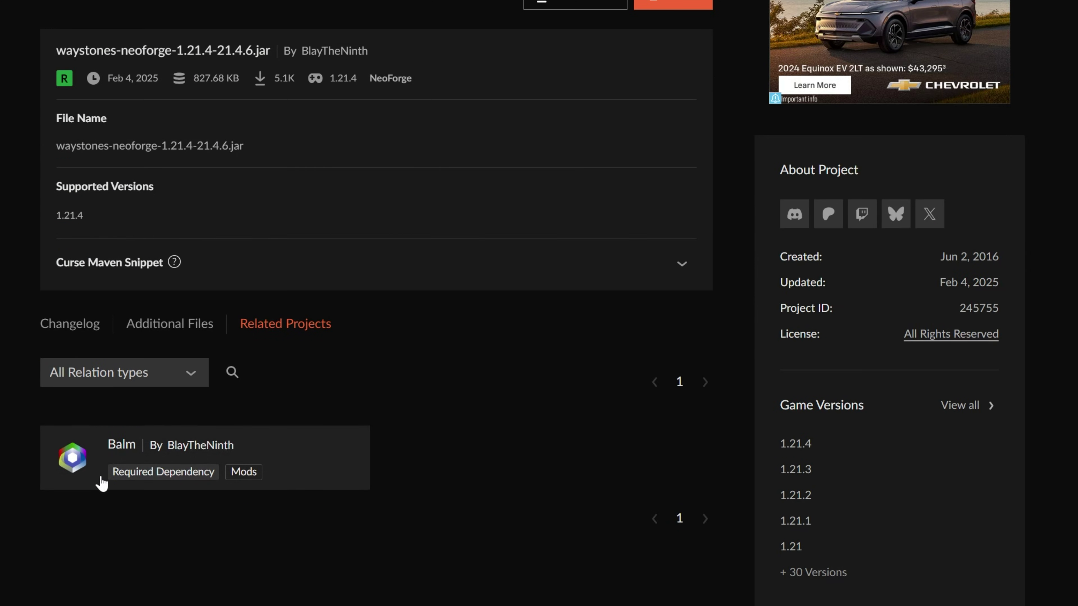
left_click(91, 454)
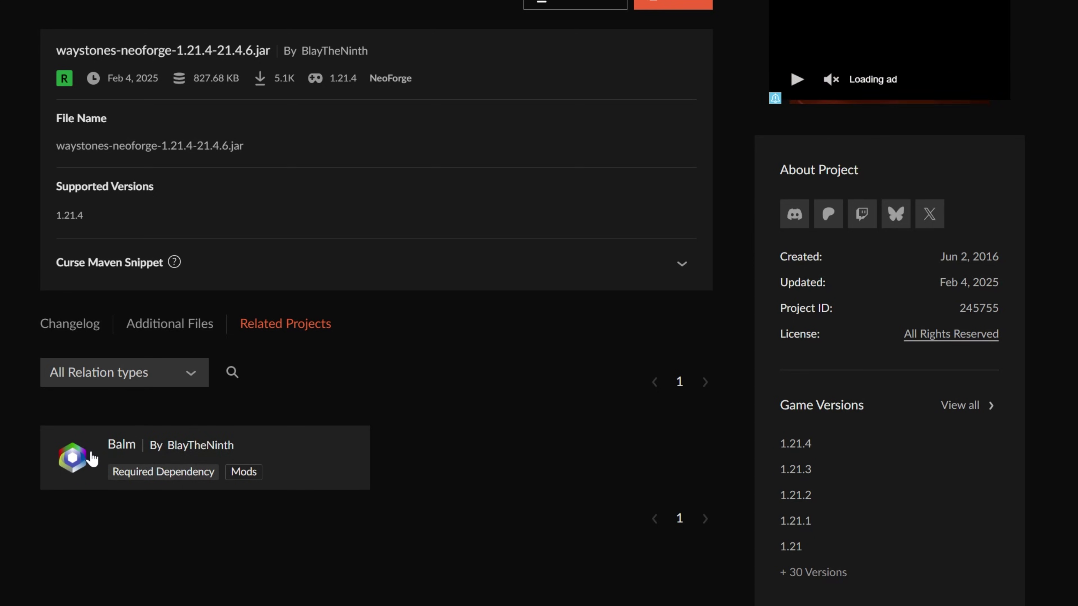
Download balm-neoforge-1.21.4-21.4.6.jar from the Balm project's files
scroll(204, 435, "down", 2)
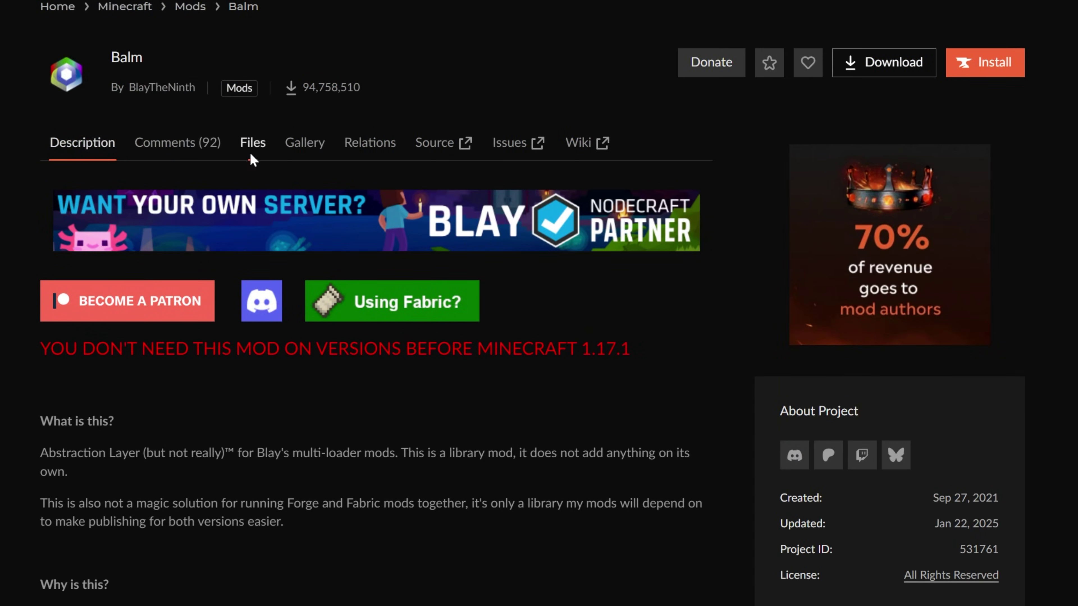
left_click(252, 222)
scroll(384, 324, "down", 2)
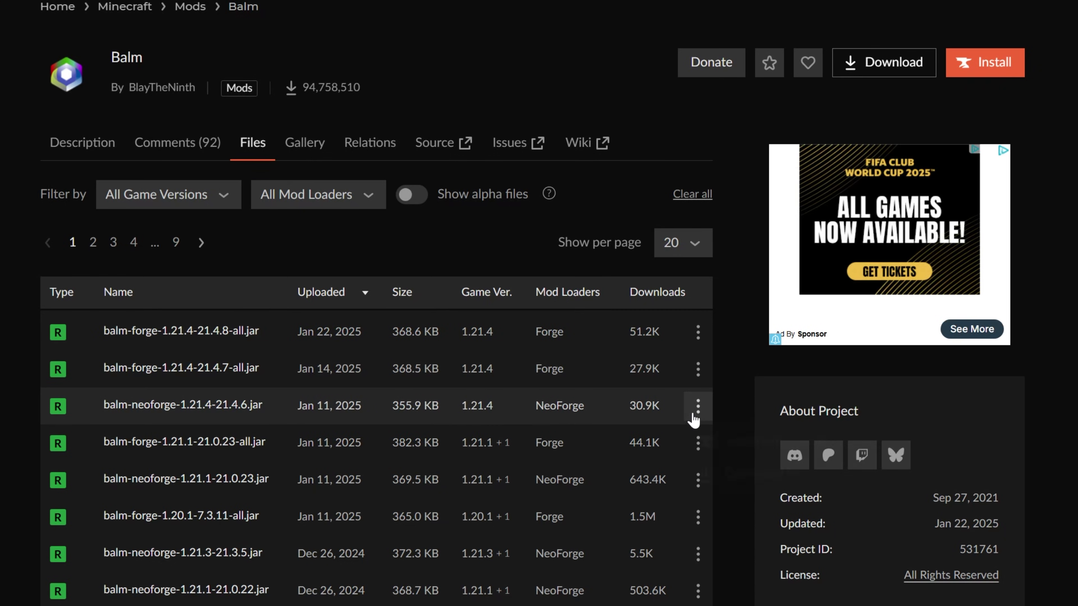
left_click(723, 475)
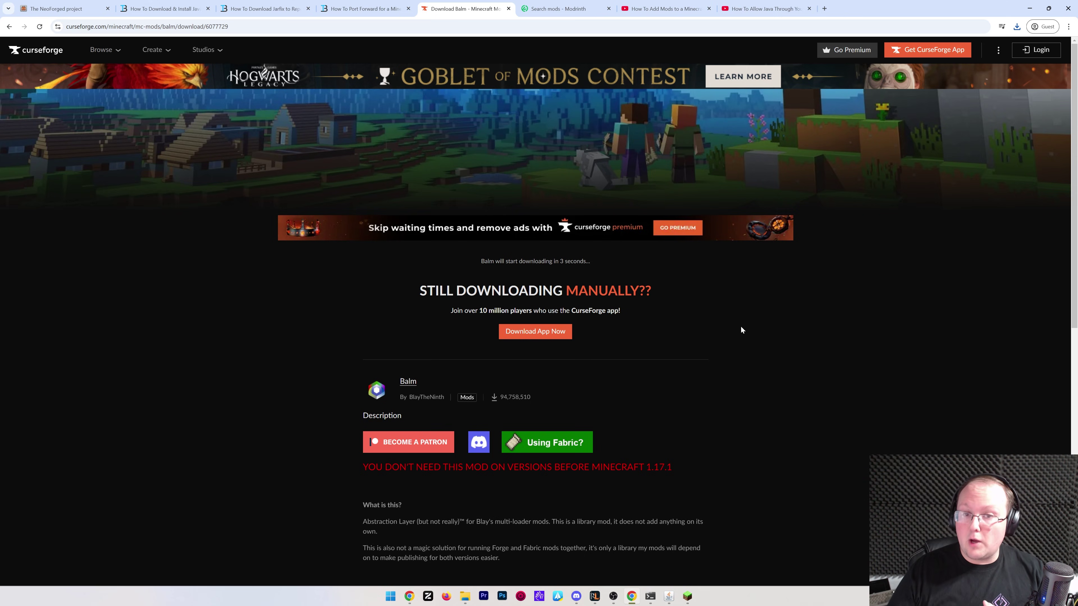
Browse the mods on Modrinth, open Iris Shaders and look at its NeoForge 1.21.4 versions
left_click(566, 9)
scroll(537, 252, "down", 3)
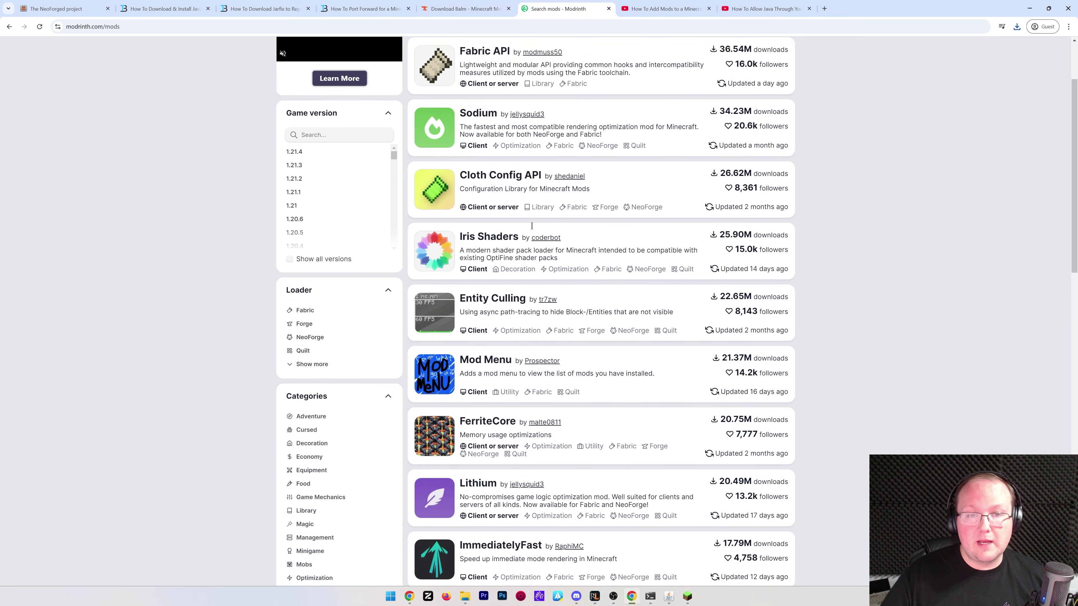
scroll(531, 226, "down", 1)
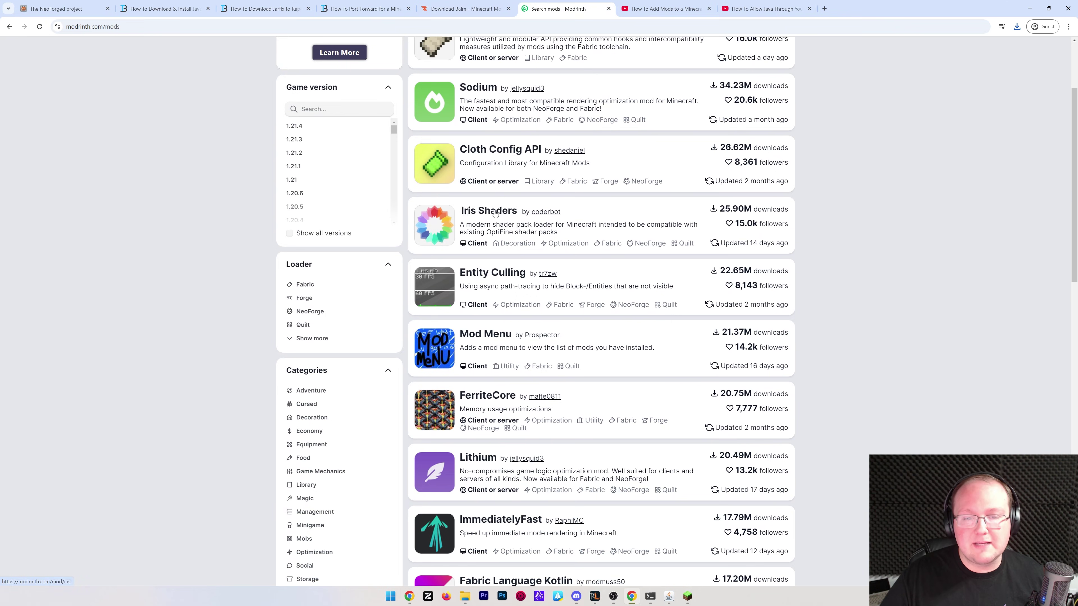
left_click(492, 211)
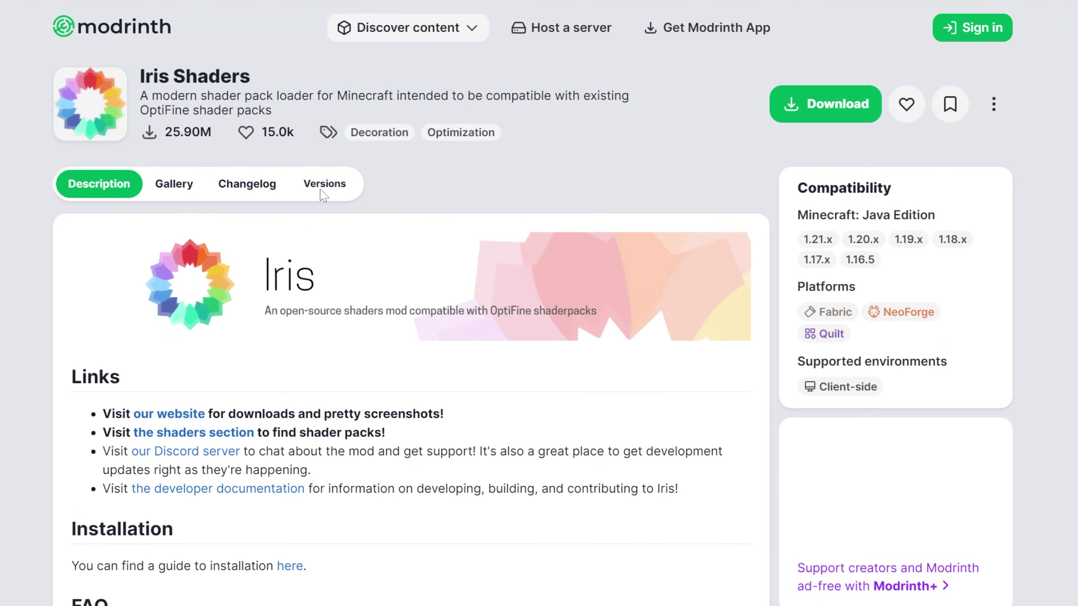
left_click(420, 137)
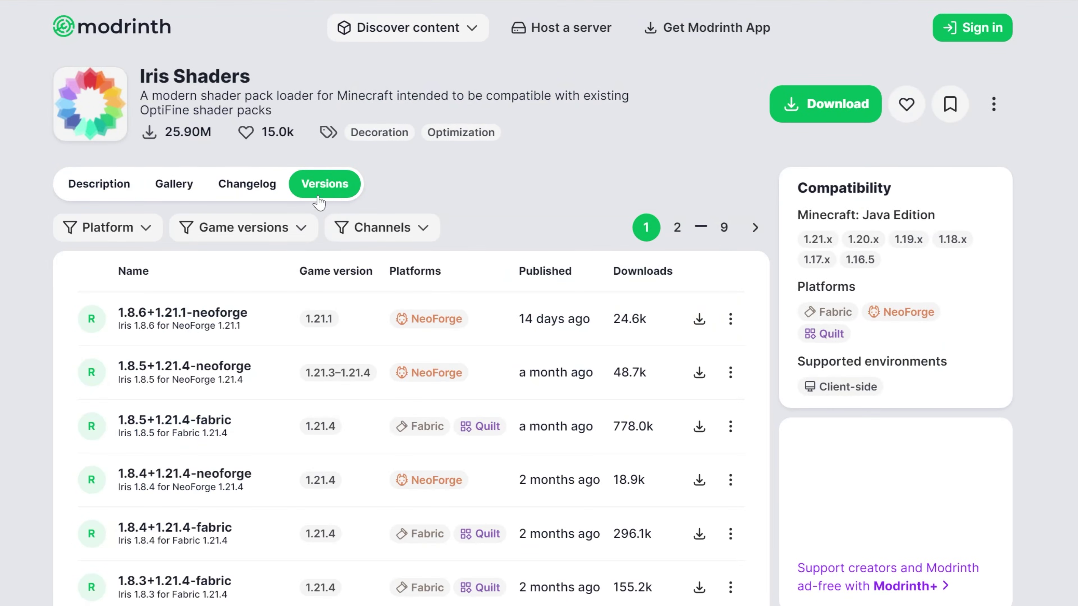
left_click(219, 323)
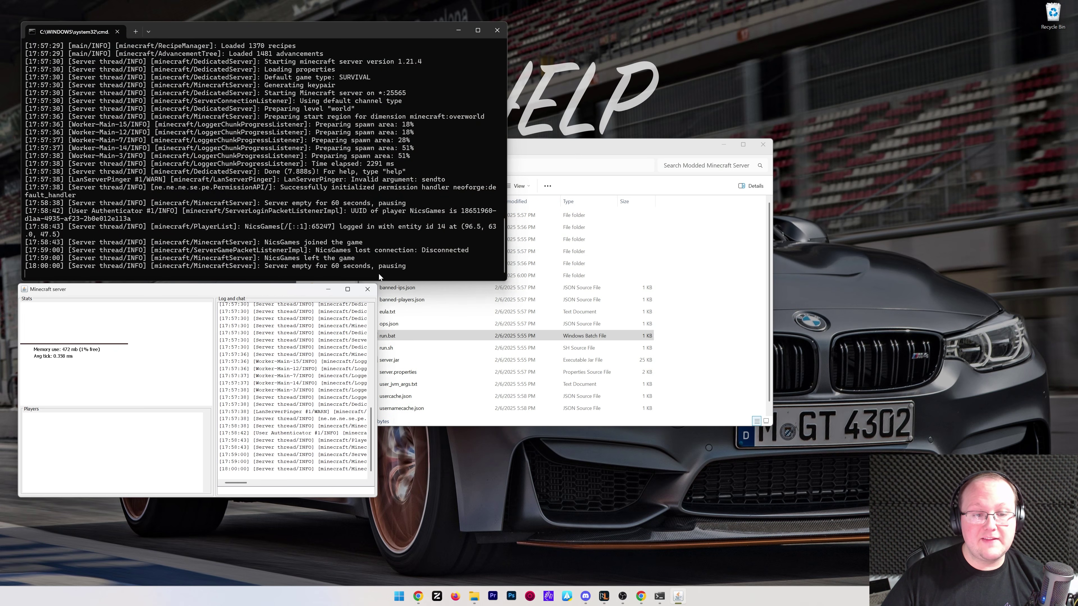
Shut down the Minecraft server with the stop command in its console and close the console window
left_click(381, 272)
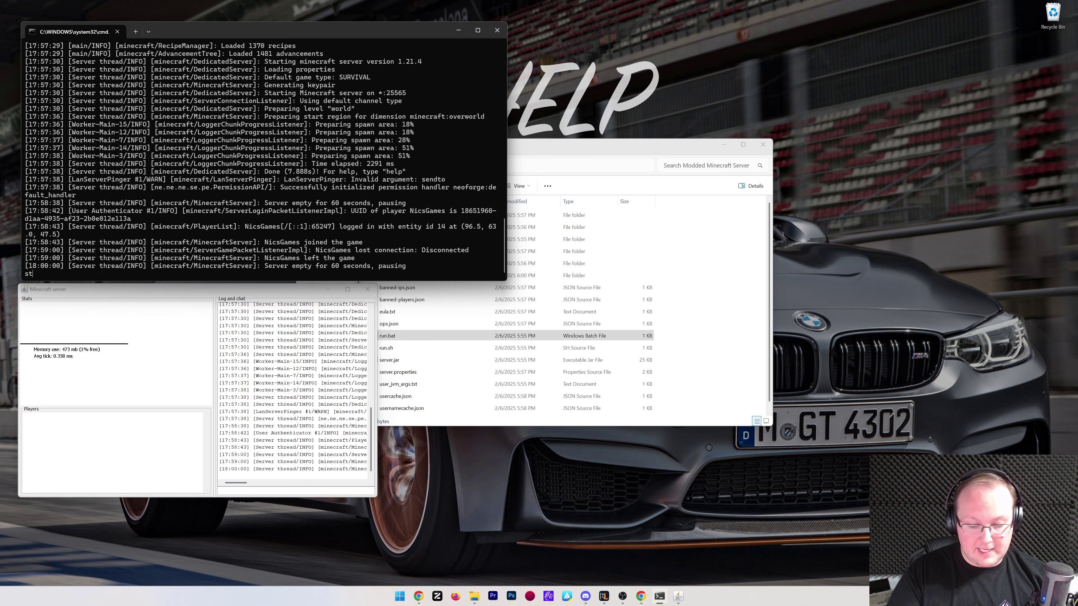
left_click(248, 492)
type("stop")
key("Return")
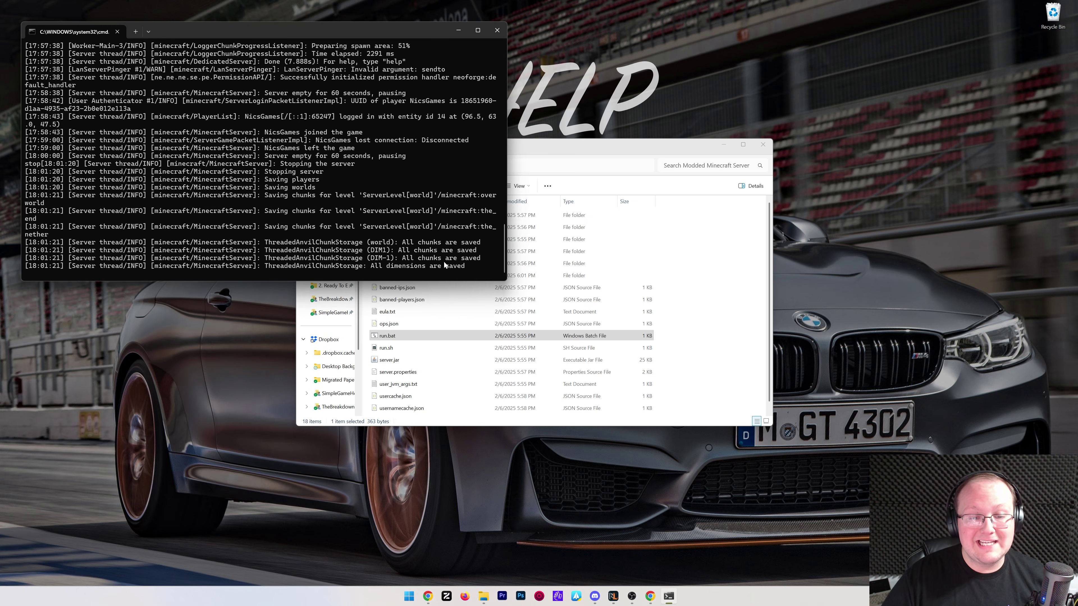
key("Return")
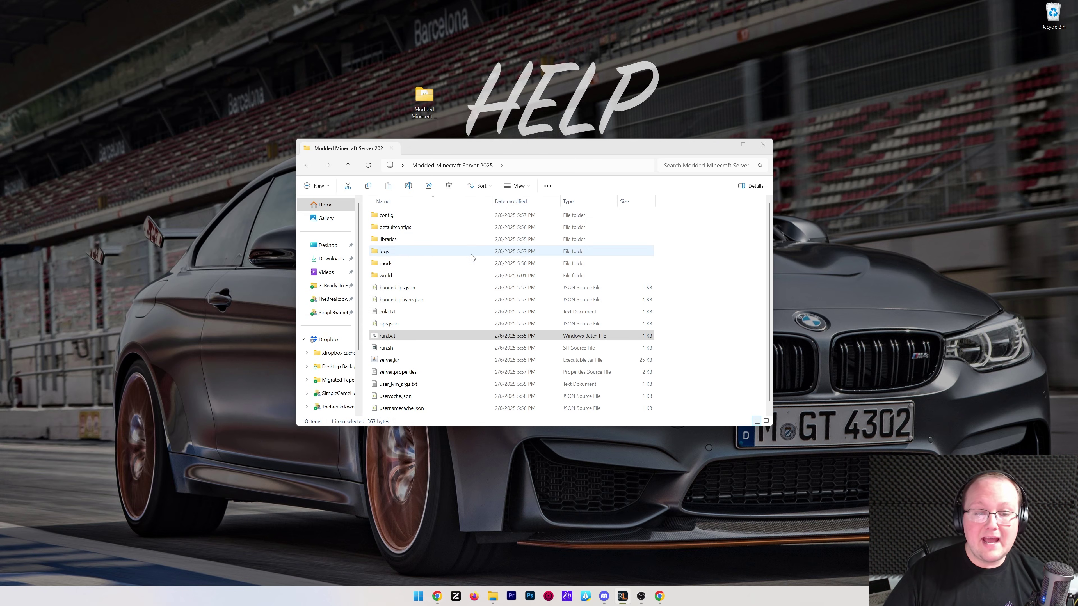
Move the downloaded Waystones and Balm NeoForge jar files from the Downloads folder to the desktop
left_click(327, 259)
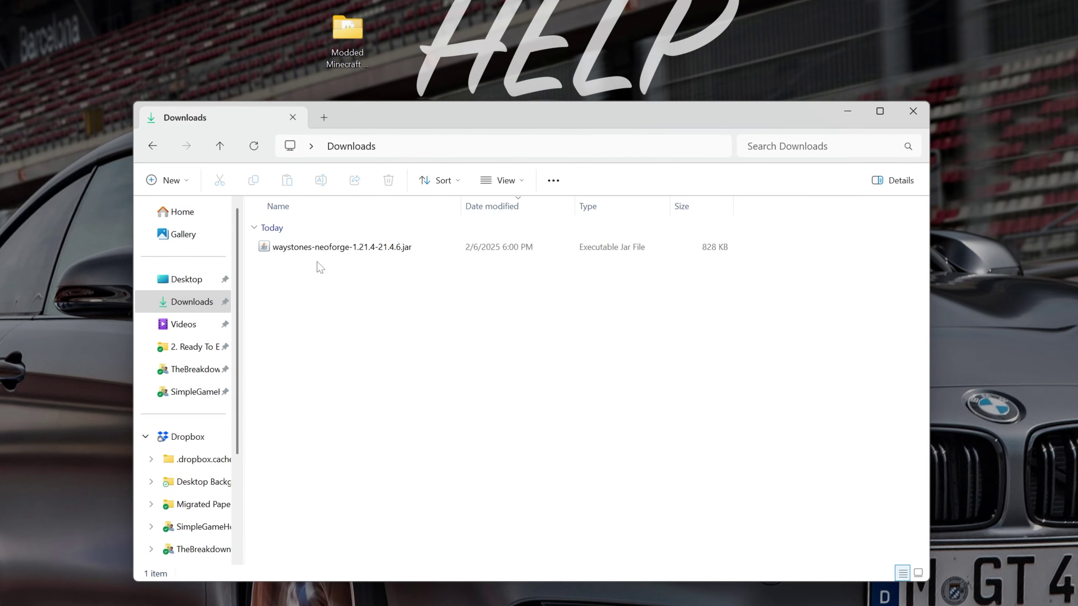
left_click_drag(314, 249, 240, 46)
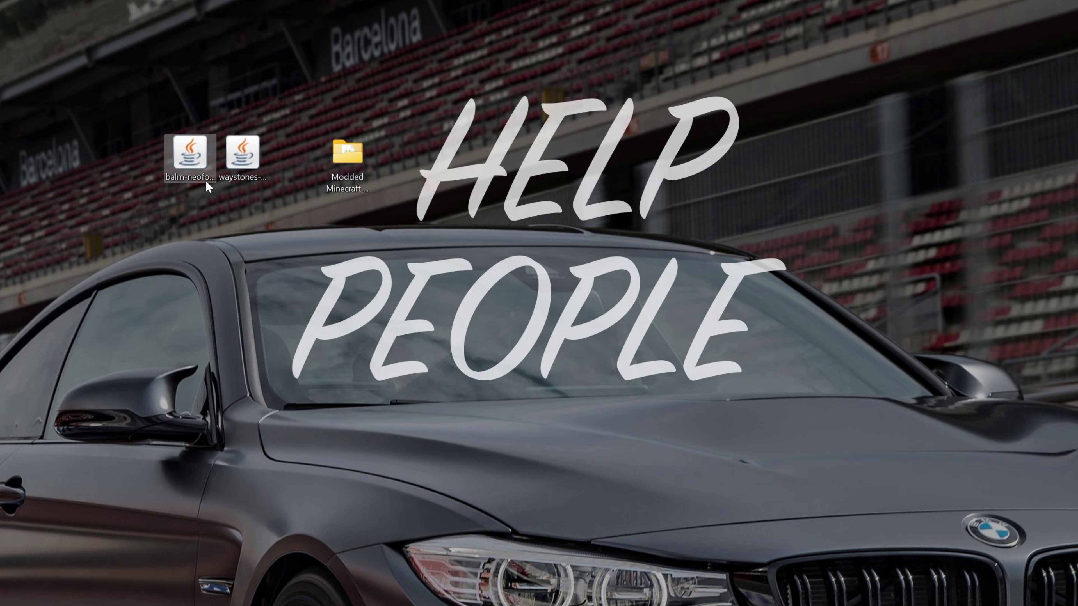
left_click(187, 203)
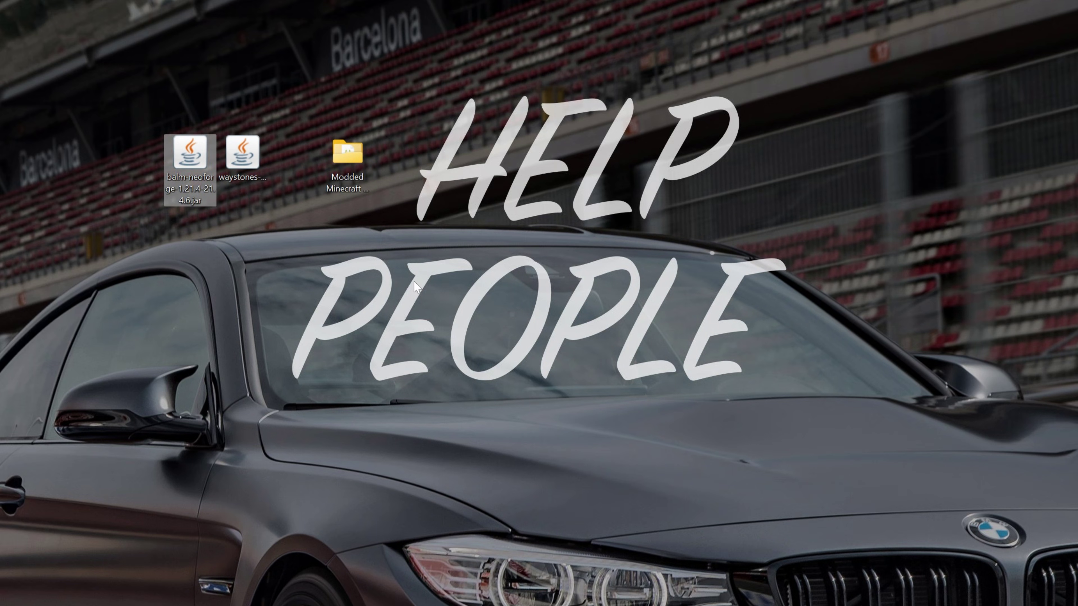
Copy the Balm and Waystones jar files from the desktop into the mods folder of Modded Minecraft Server 2025
double_click(342, 151)
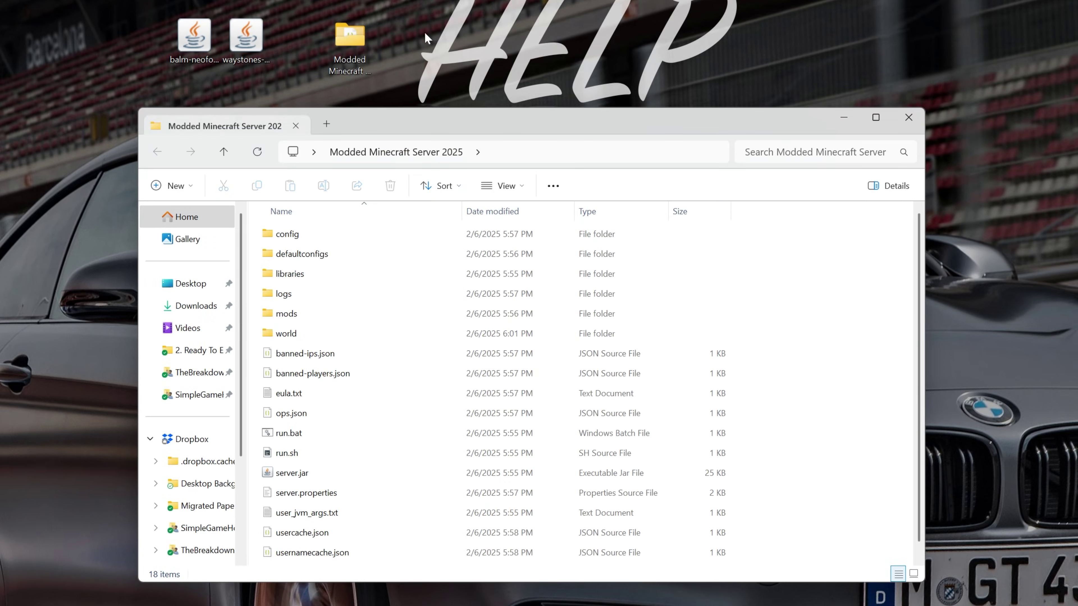
double_click(356, 313)
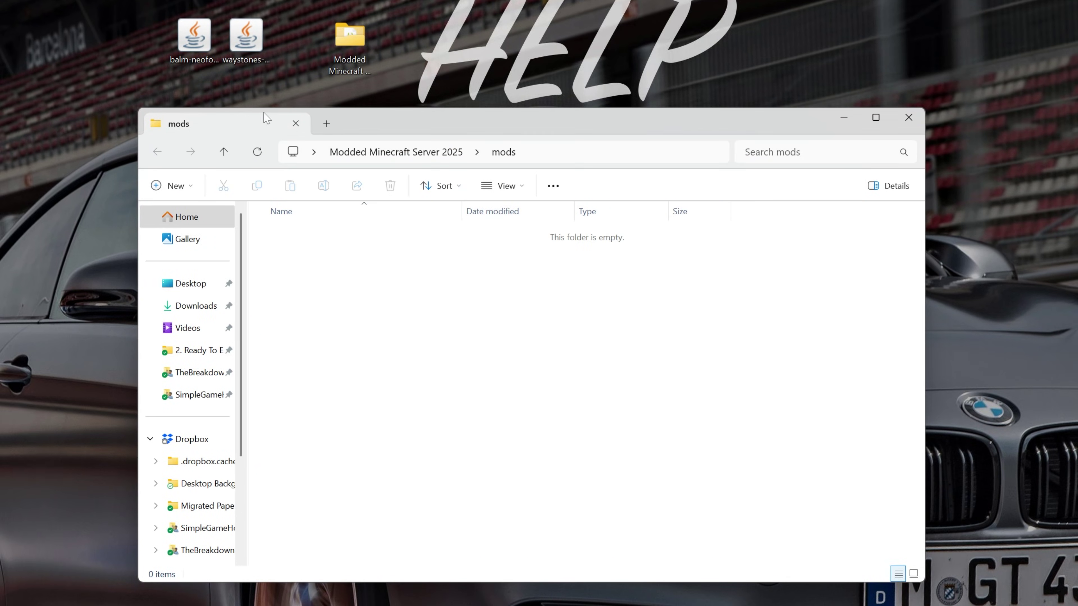
left_click_drag(287, 69, 399, 303)
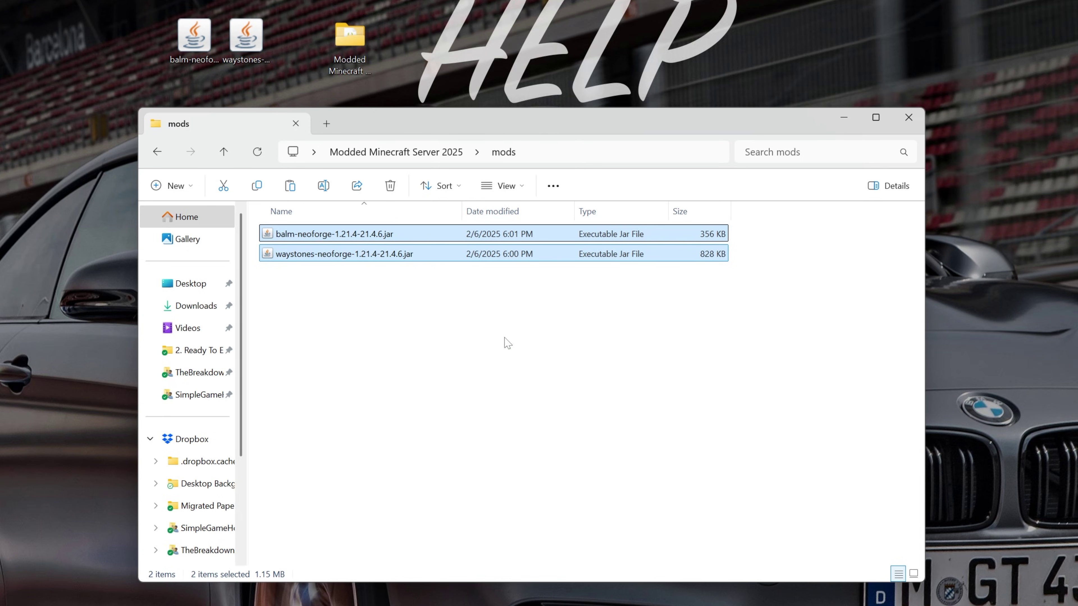
Start the server with run.bat from the Modded Minecraft Server 2025 folder and close the folder window
left_click(456, 153)
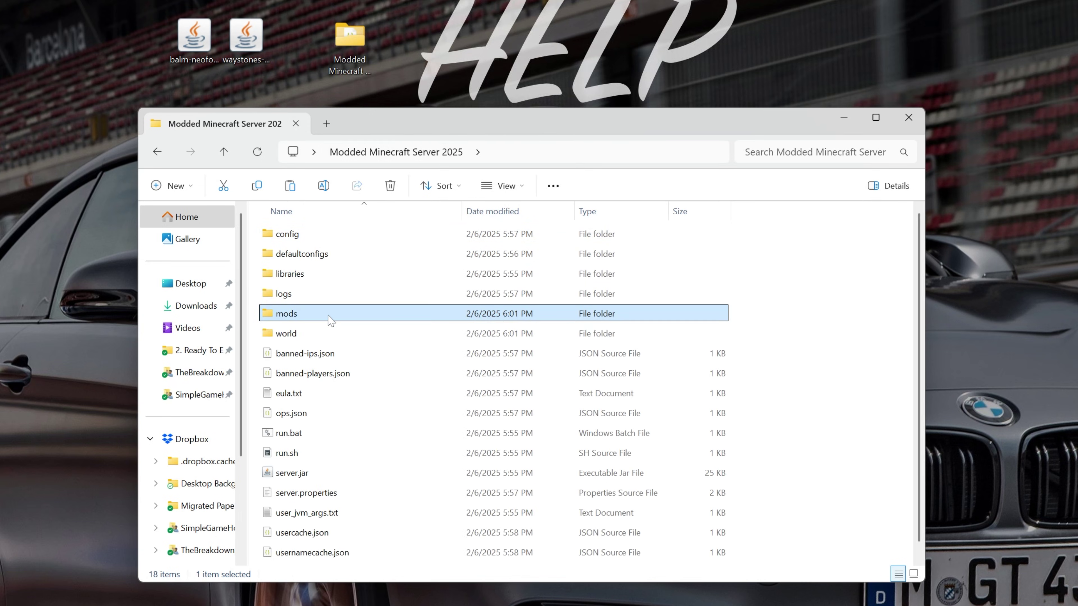
double_click(323, 434)
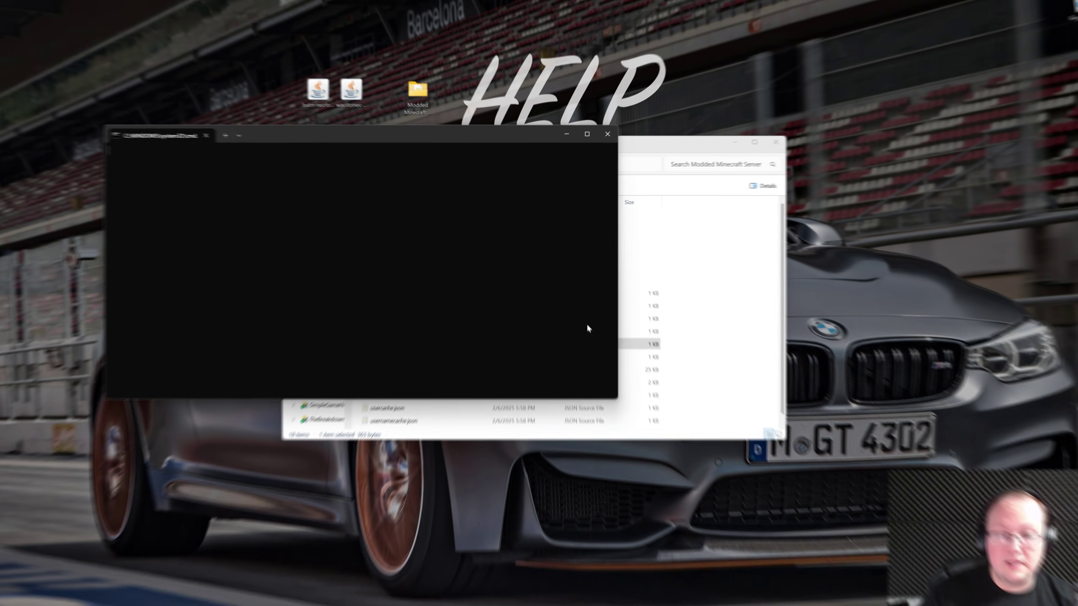
left_click(772, 142)
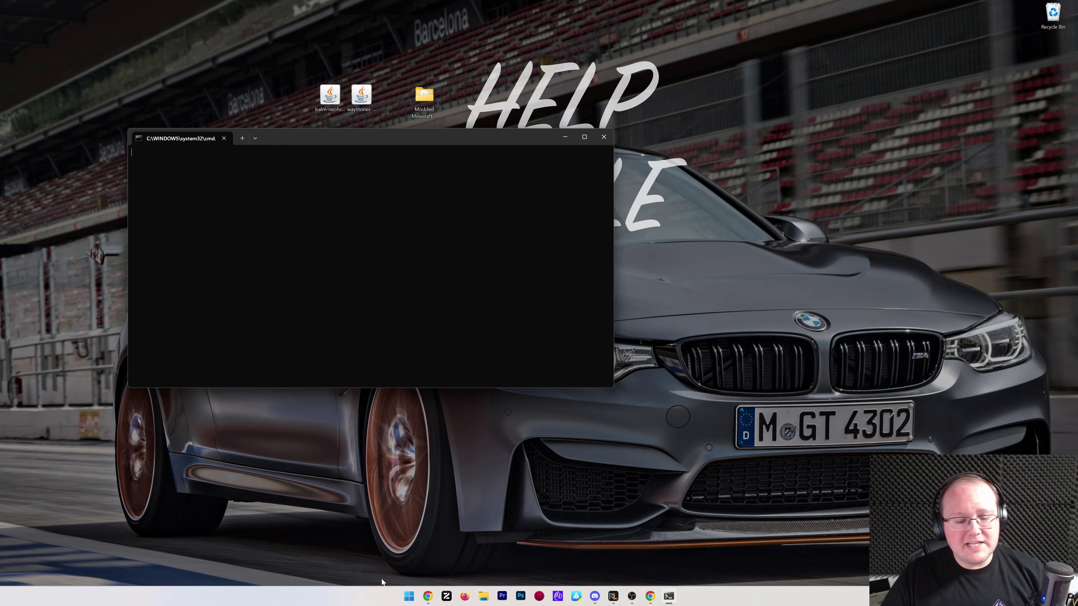
Switch to the Minecraft Launcher and open the game folder of the NeoForge installation
left_click(409, 596)
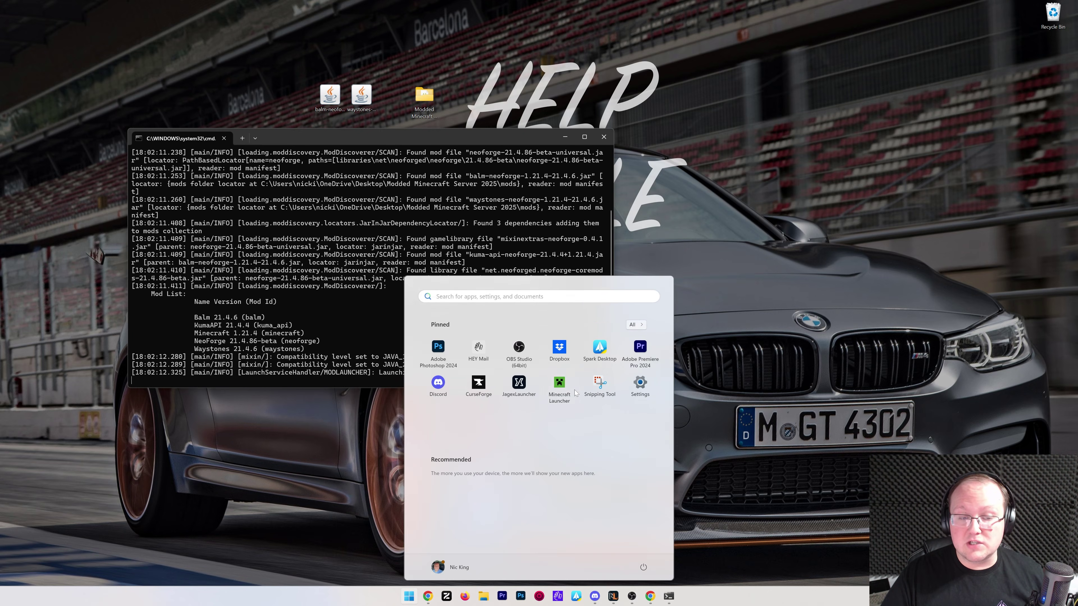
left_click(559, 389)
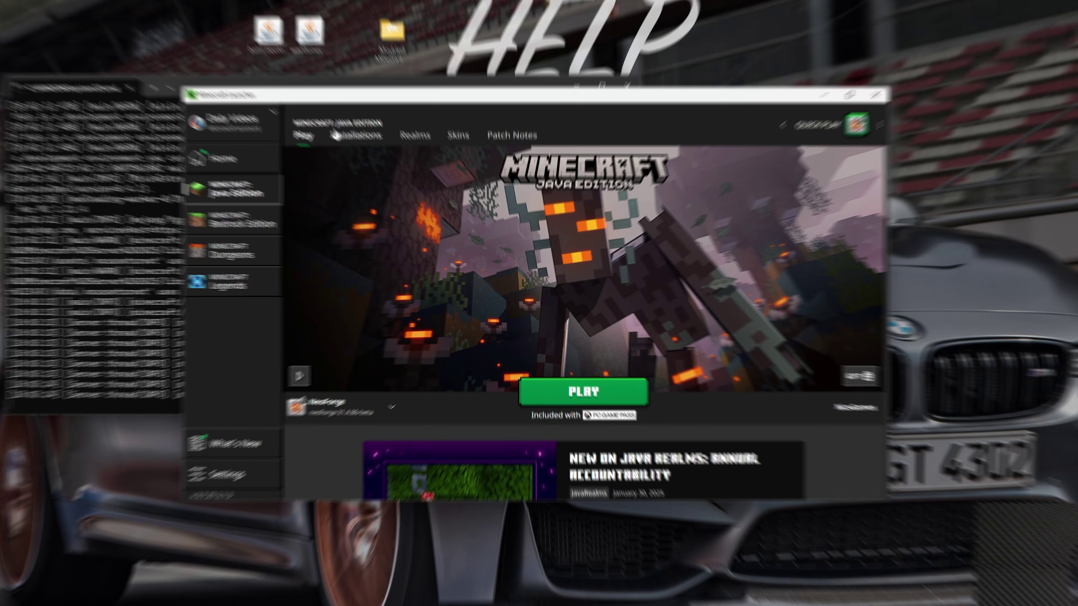
left_click(339, 129)
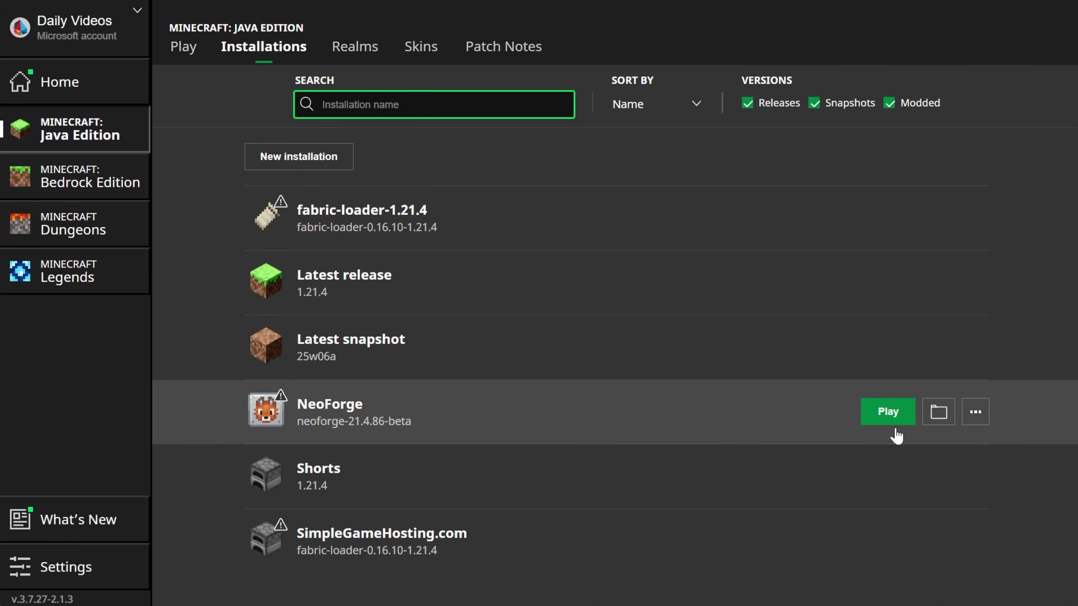
left_click(937, 411)
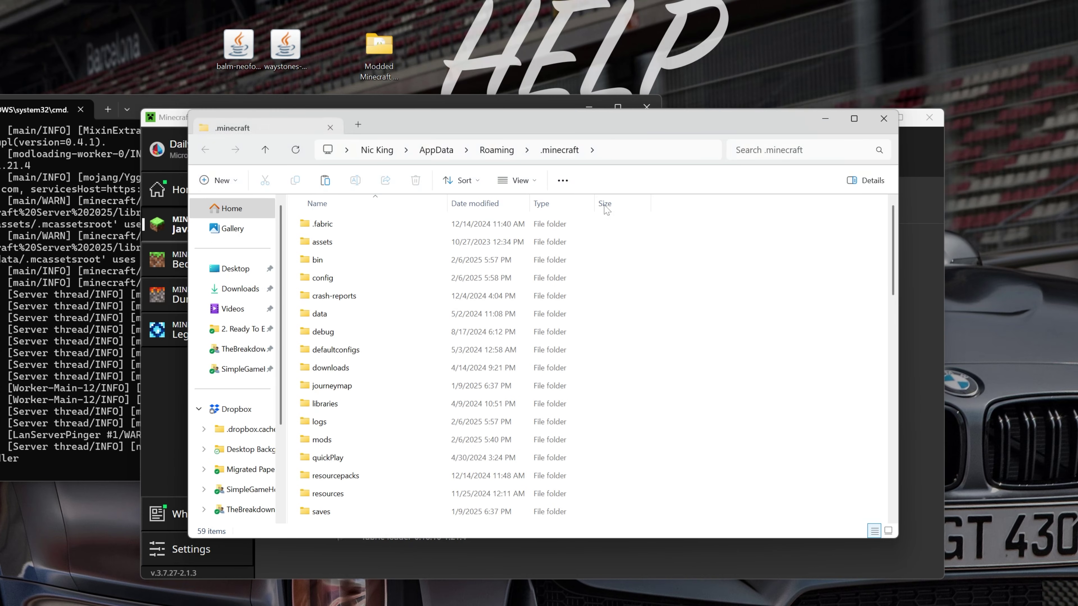
Delete the existing mods folder in .minecraft and create a new folder named mods
left_click(354, 437)
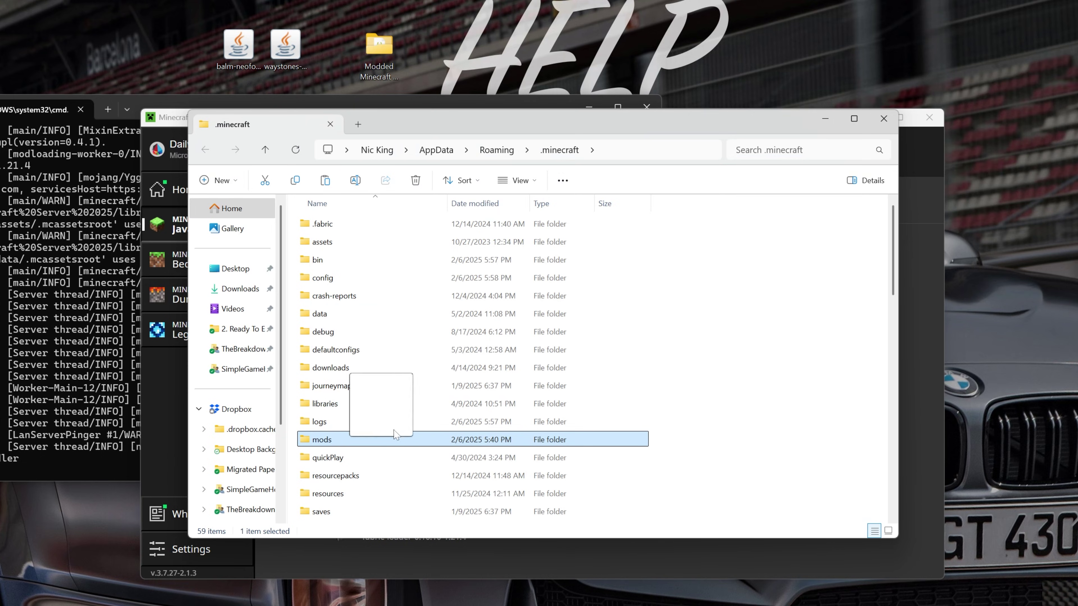
key("Delete")
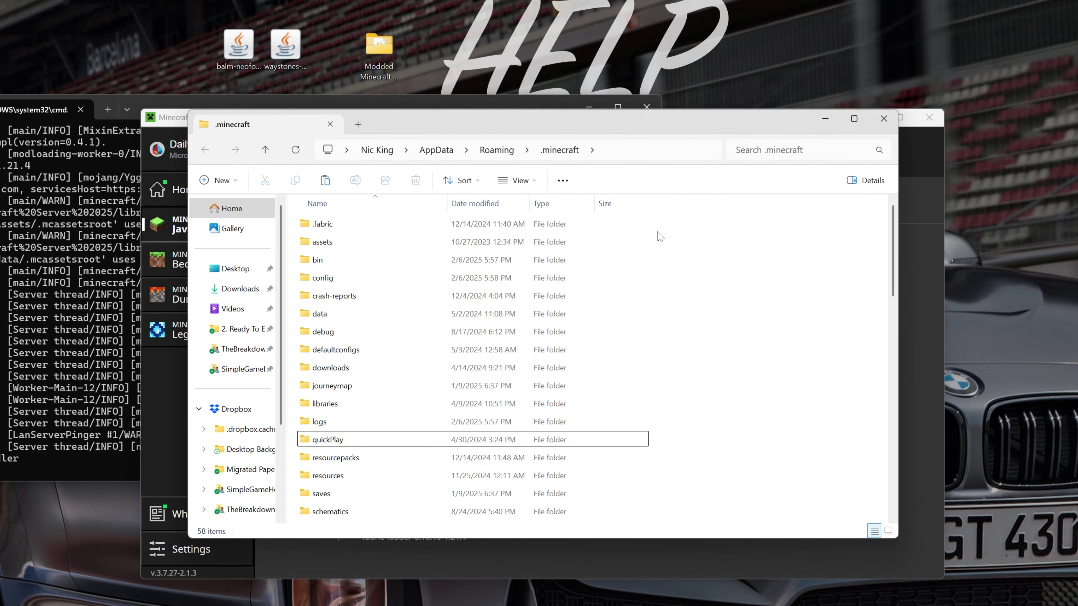
right_click(667, 240)
mouse_move(734, 371)
left_click(849, 368)
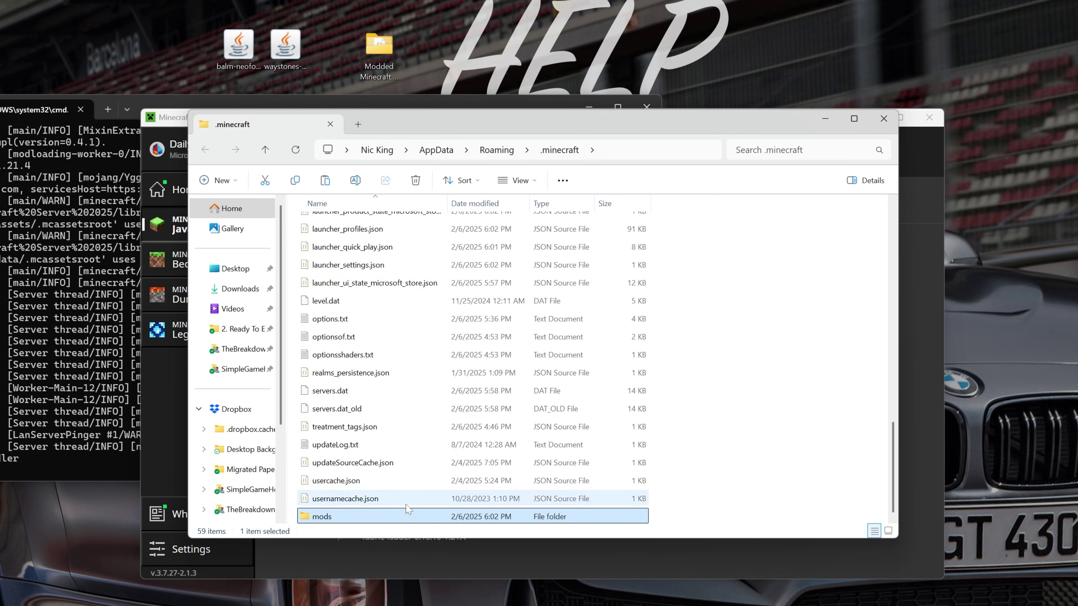
Move the Balm and Waystones jar files from the desktop into the new .minecraft mods folder and close the window
double_click(401, 517)
left_click_drag(202, 29, 474, 294)
left_click(884, 118)
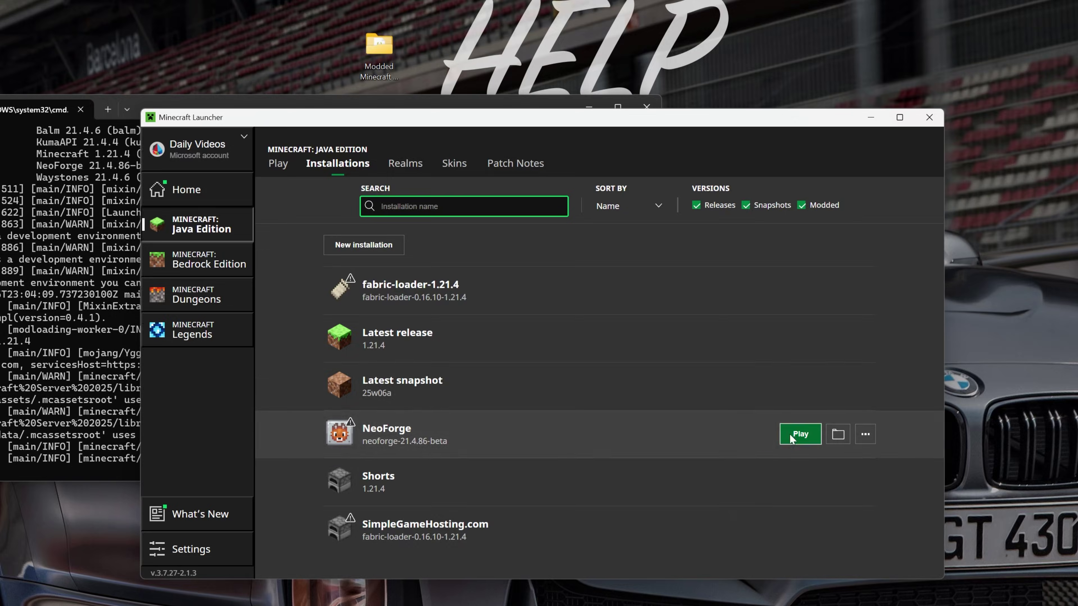
Launch the NeoForge installation of Minecraft, accepting the launch warning, and move the server console and server status windows aside
left_click(782, 433)
left_click(681, 421)
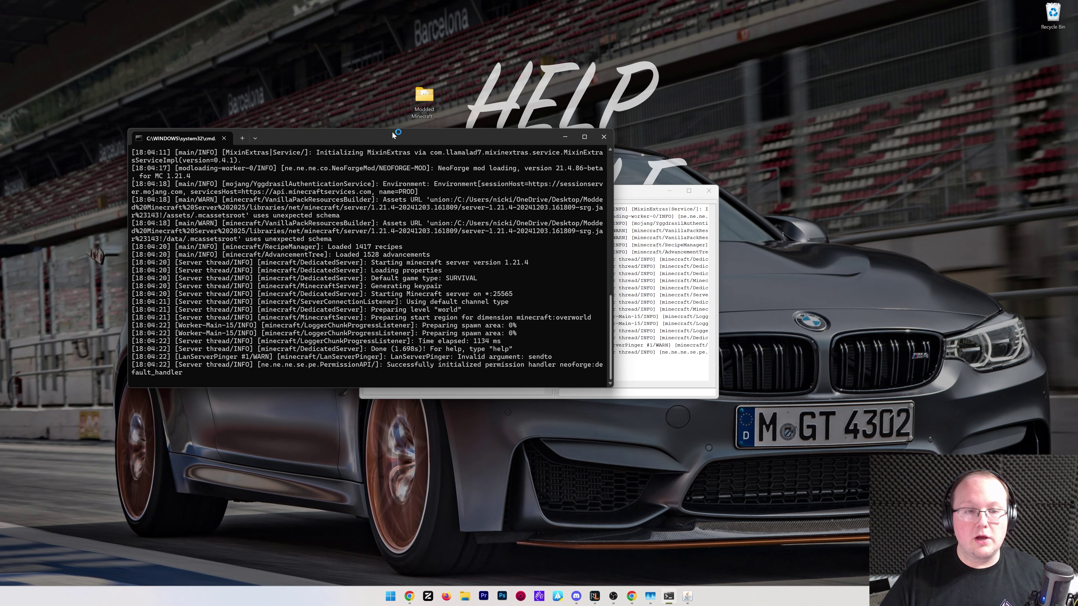
left_click_drag(393, 135, 281, 18)
left_click_drag(574, 194, 229, 280)
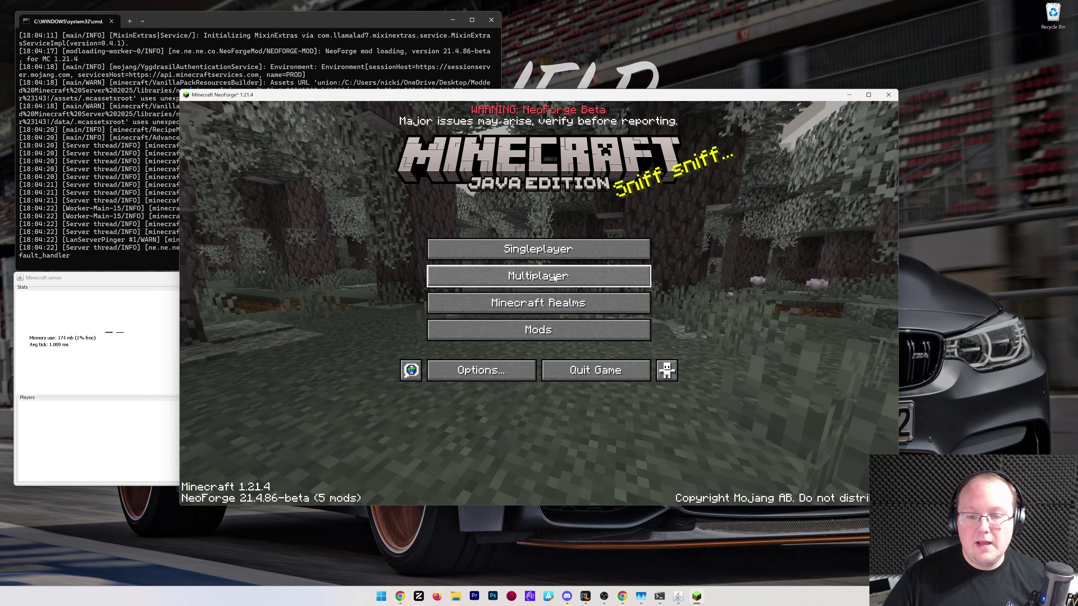
Join the local server in multiplayer, proceeding past the third-party online play caution, and check the player's inventory
left_click(554, 277)
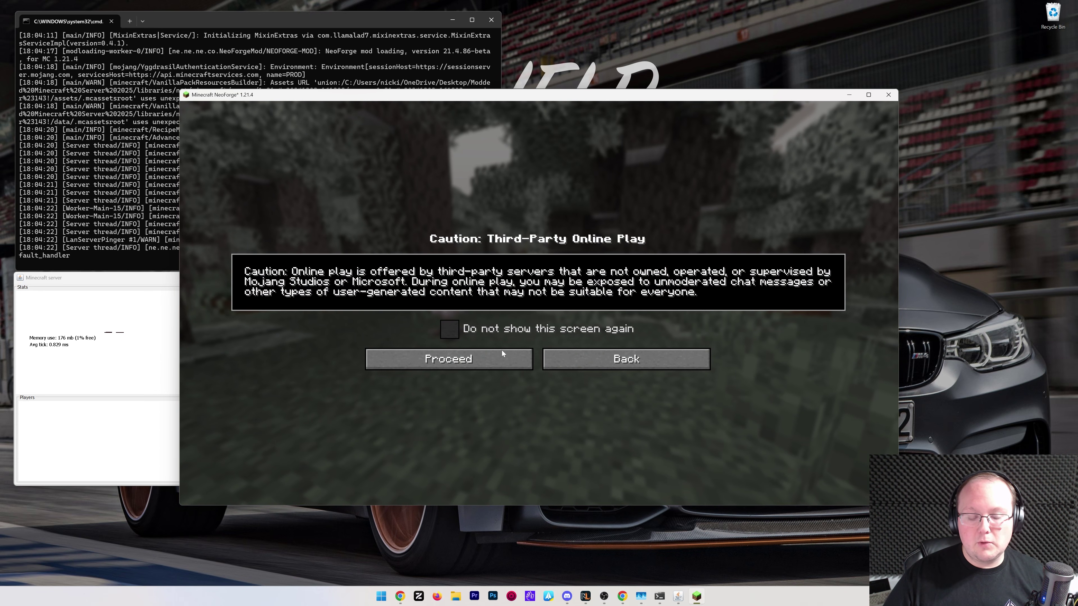
left_click(496, 359)
double_click(516, 214)
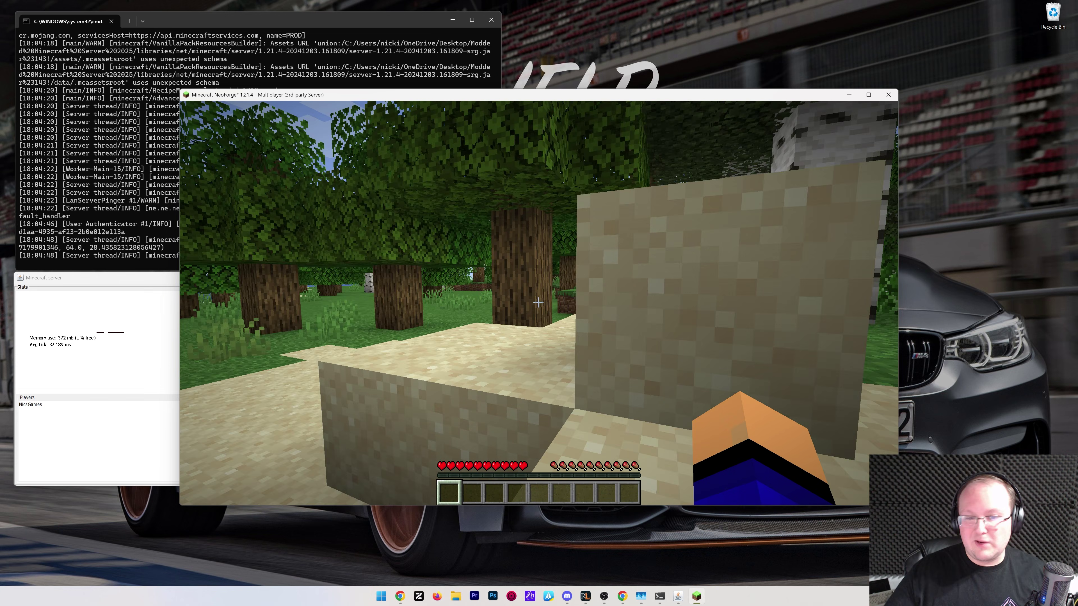
key("e")
key("e")
key("e")
key("e")
Make the player a server operator with the op command in the server console and switch to creative mode with /gamemode creative
key("Escape")
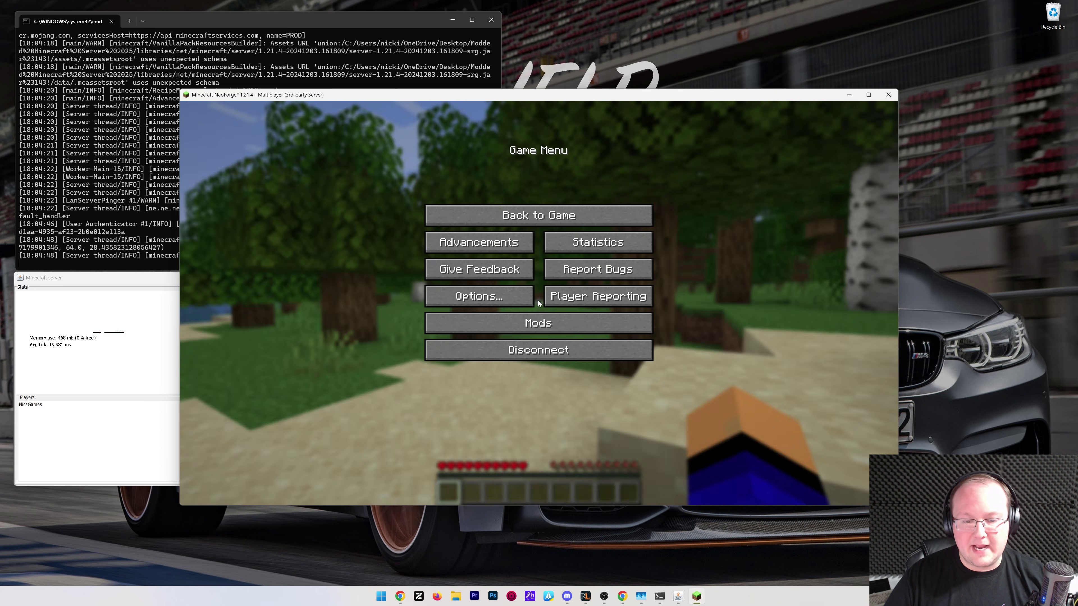
left_click(155, 200)
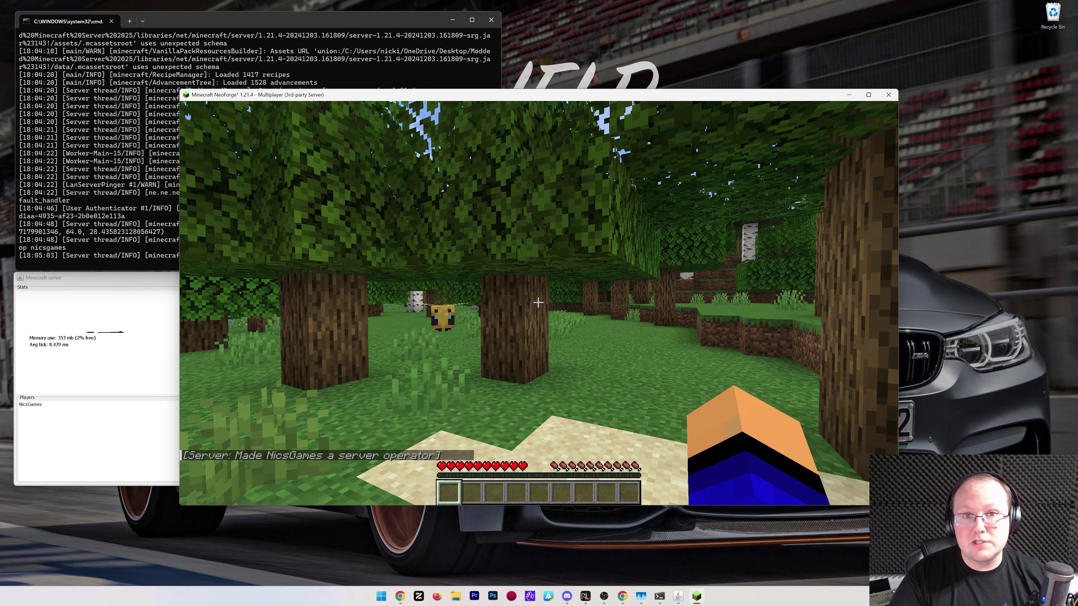
type("/ga")
key("Tab")
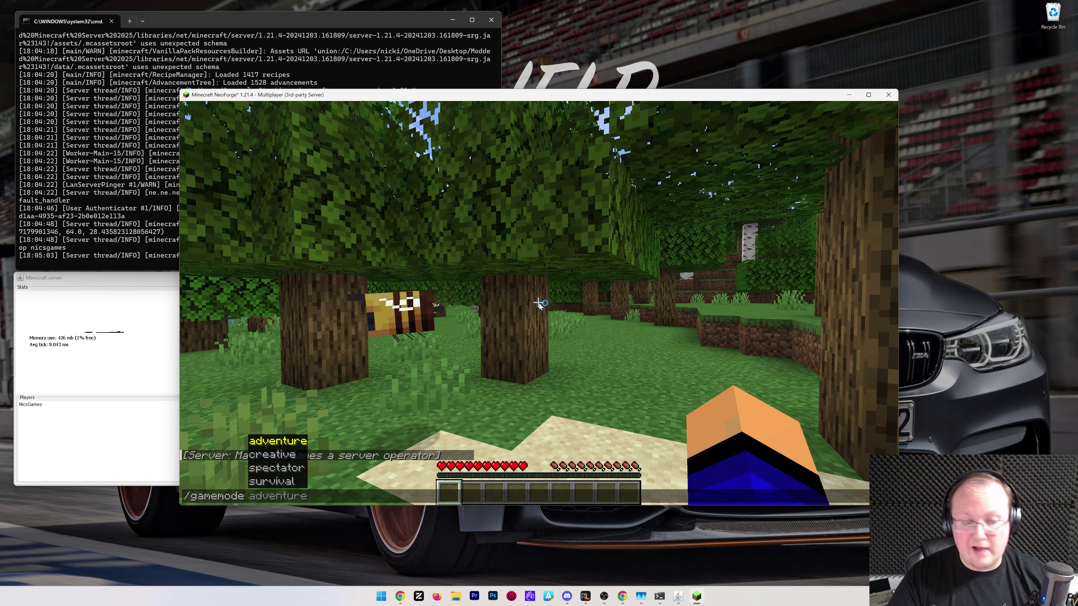
type("c")
key("Tab")
key("Return")
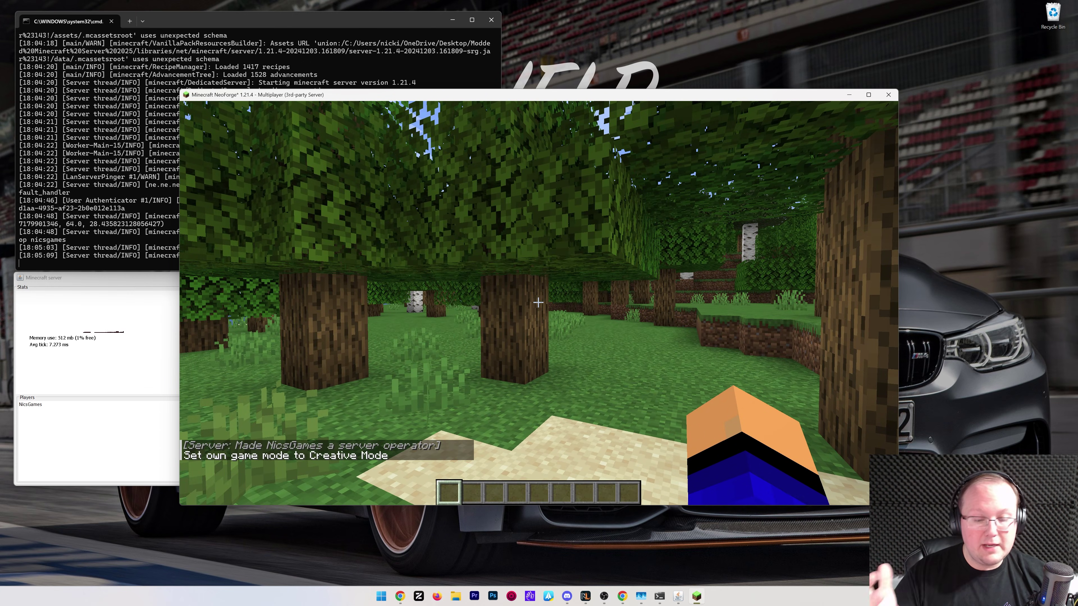
Take a waystone from the Waystones category on the second creative inventory page and place it beside the nearby tree
key("e")
left_click(635, 182)
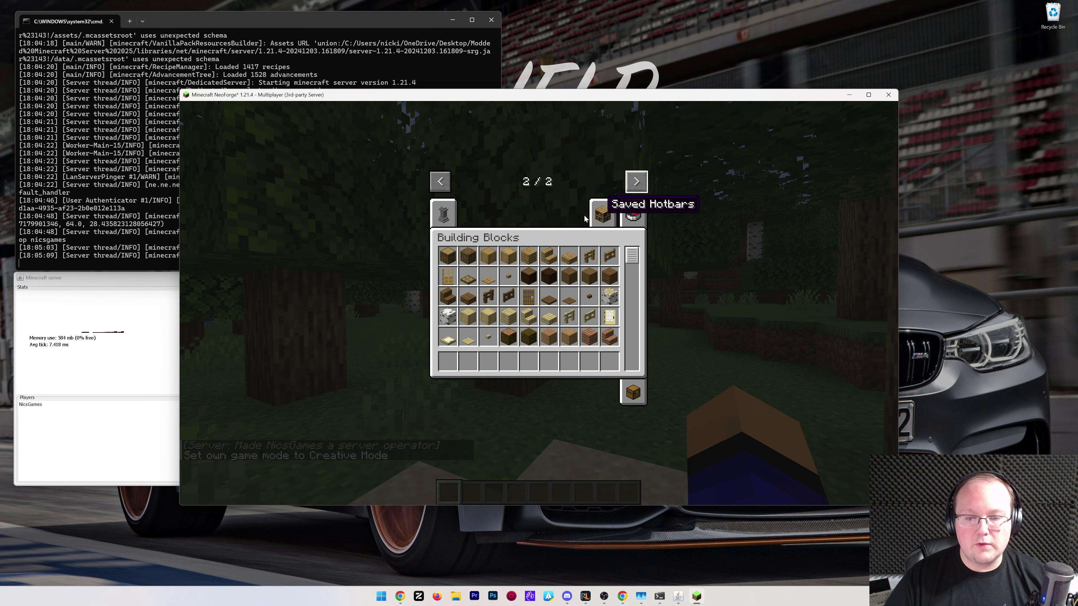
left_click(444, 213)
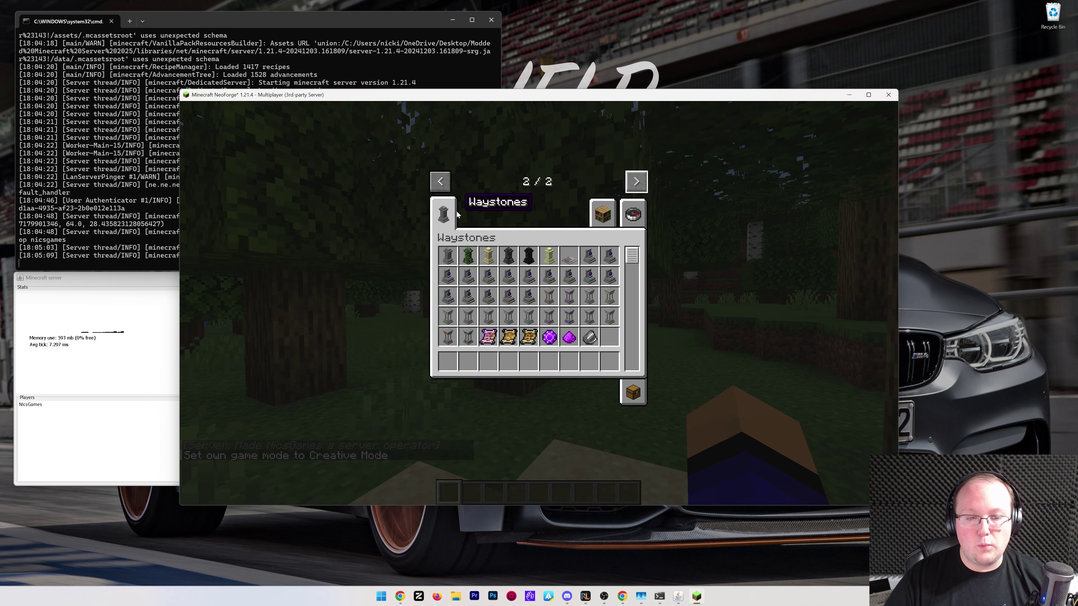
left_click(448, 373)
key("e")
right_click(538, 303)
key("Escape")
key("s")
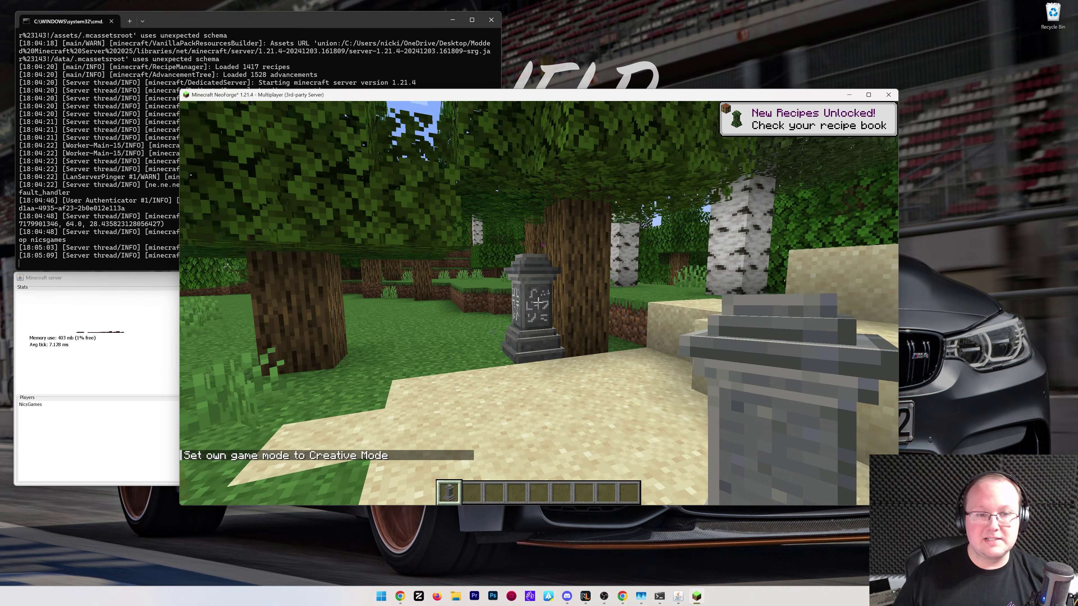
key("w")
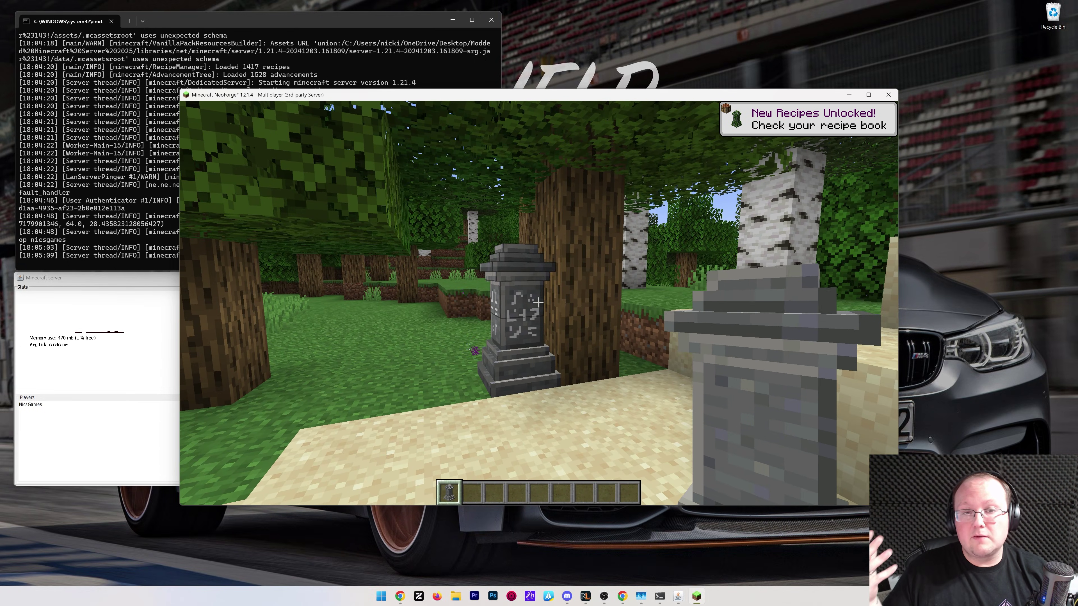
key("w")
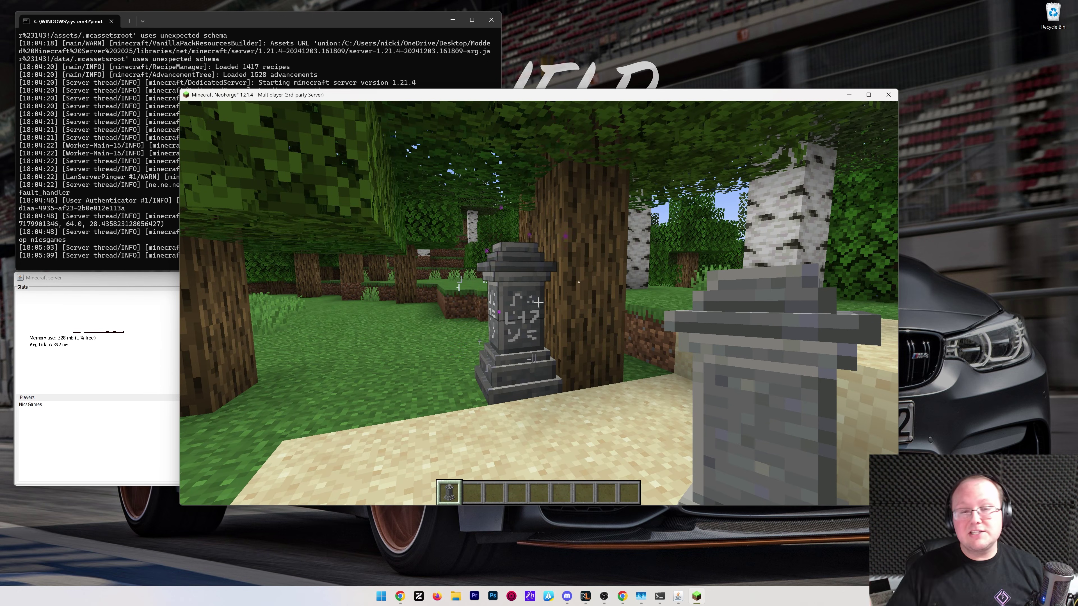